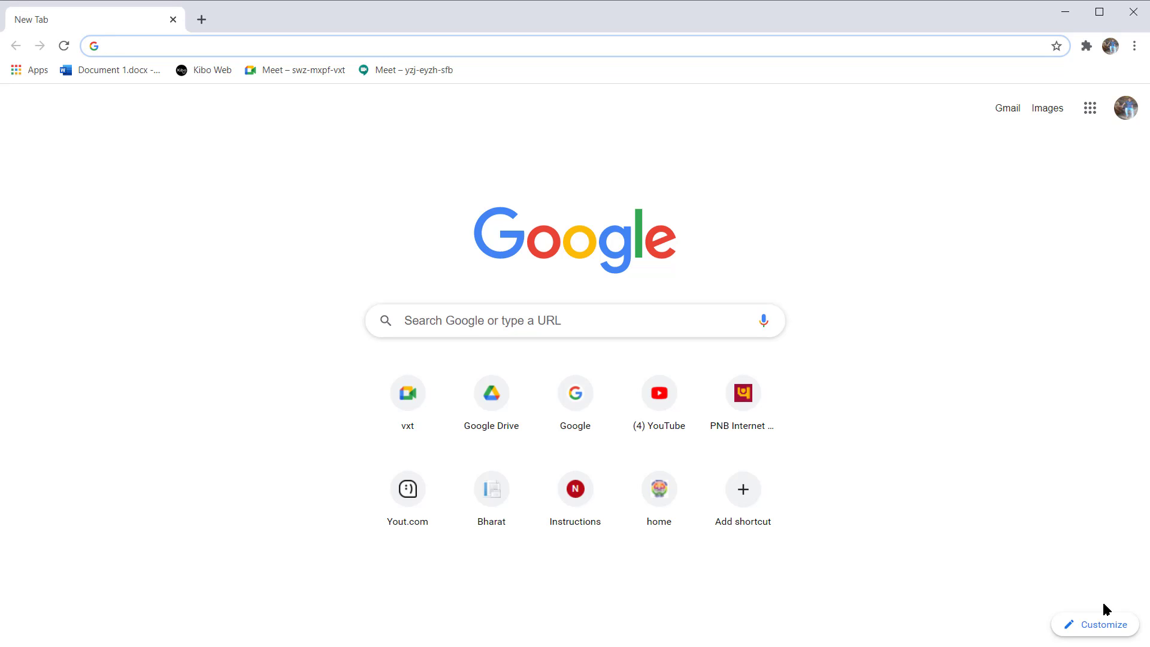
Step: Open drive.google.com and move the keyboard focus to the Drive navigation list
text(d)
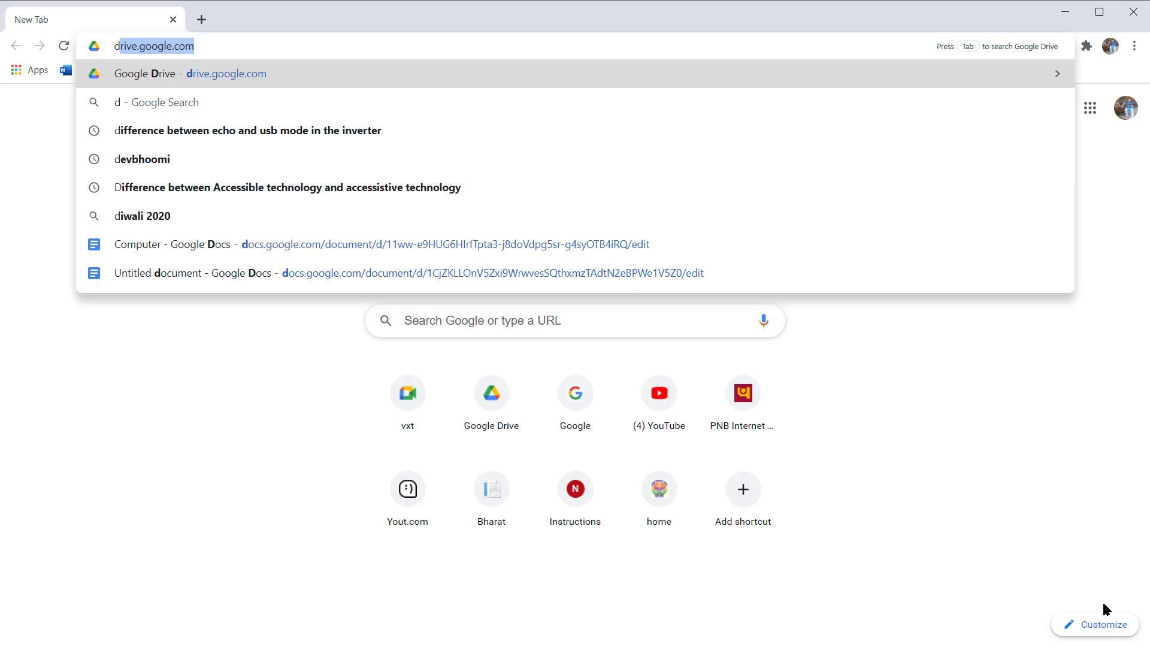
key(Return)
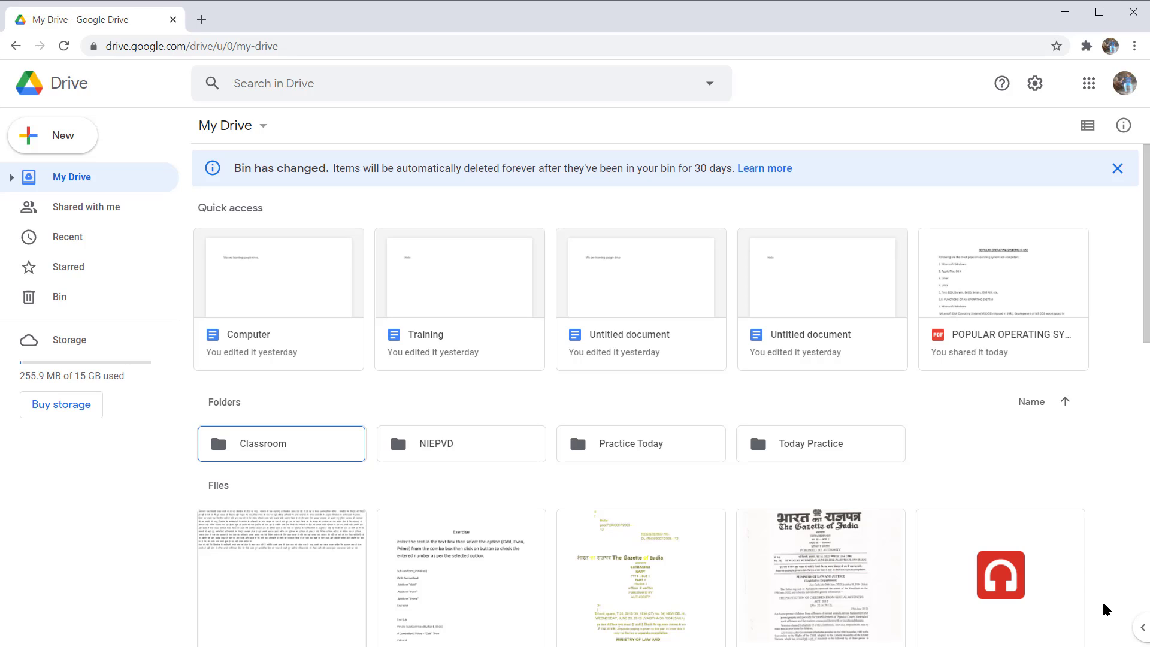
key(g)
key(n)
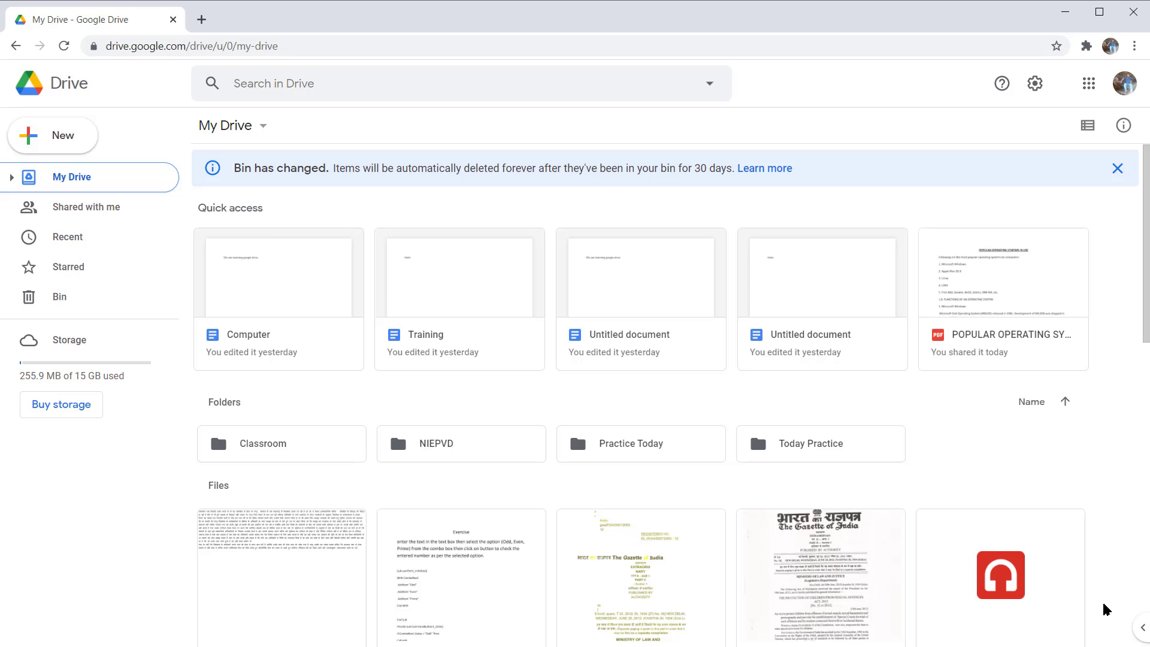
Step: Examine the navigation entries from My Drive down to Bin and return to My Drive
key(Down)
key(Down)
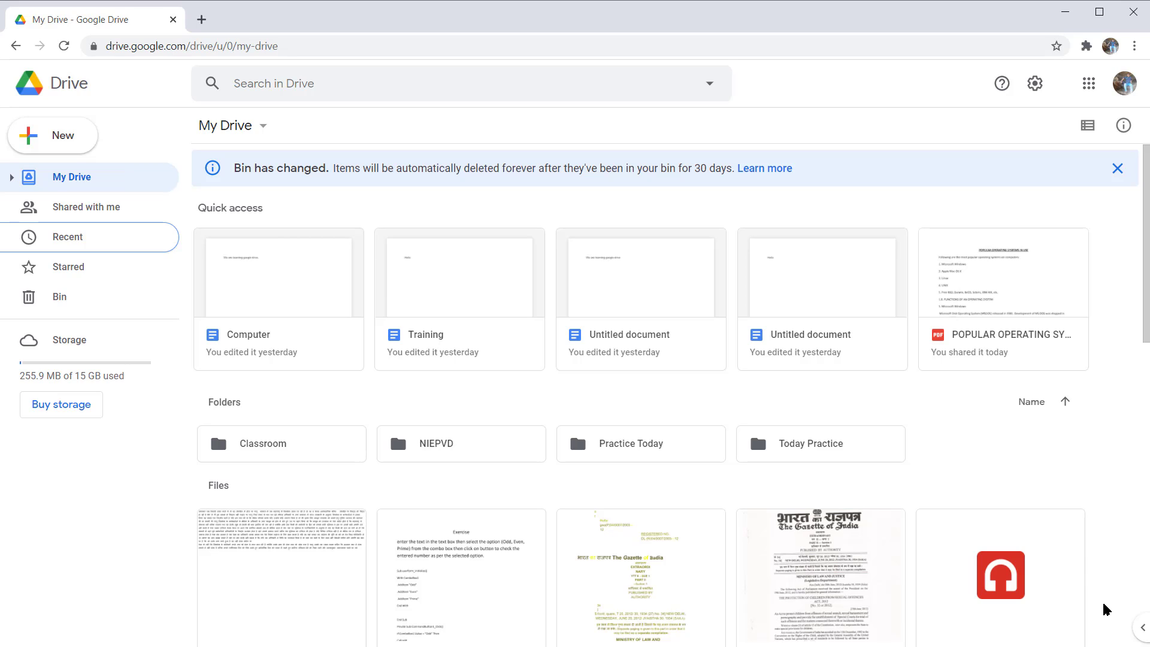
key(Down)
key(Down)
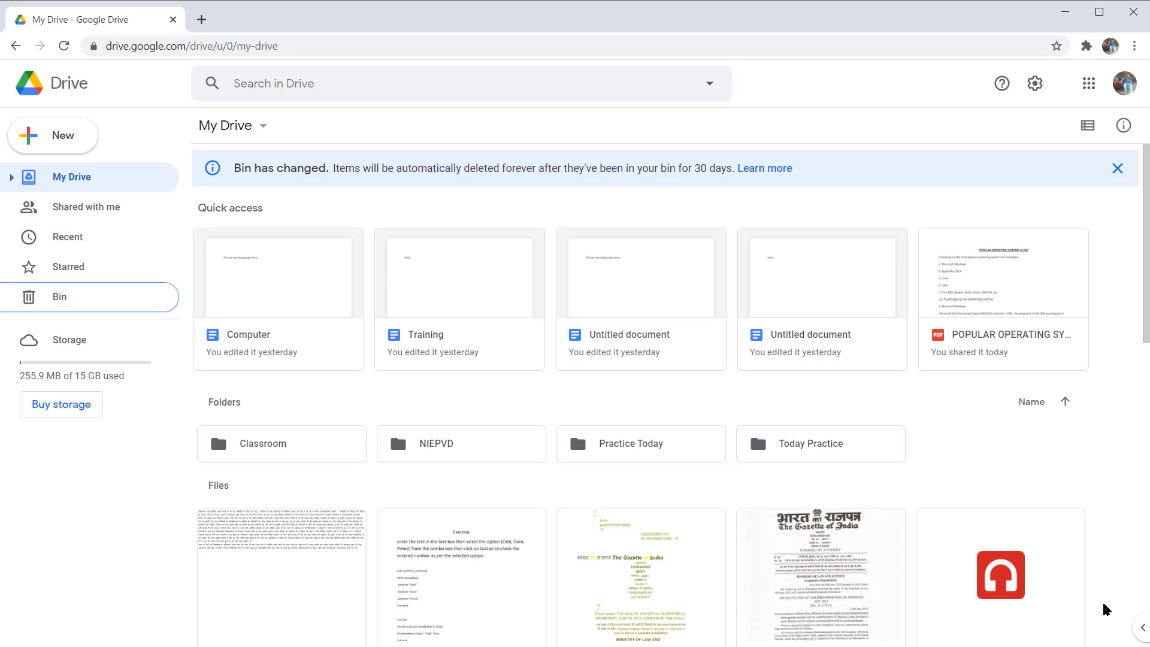
key(Up)
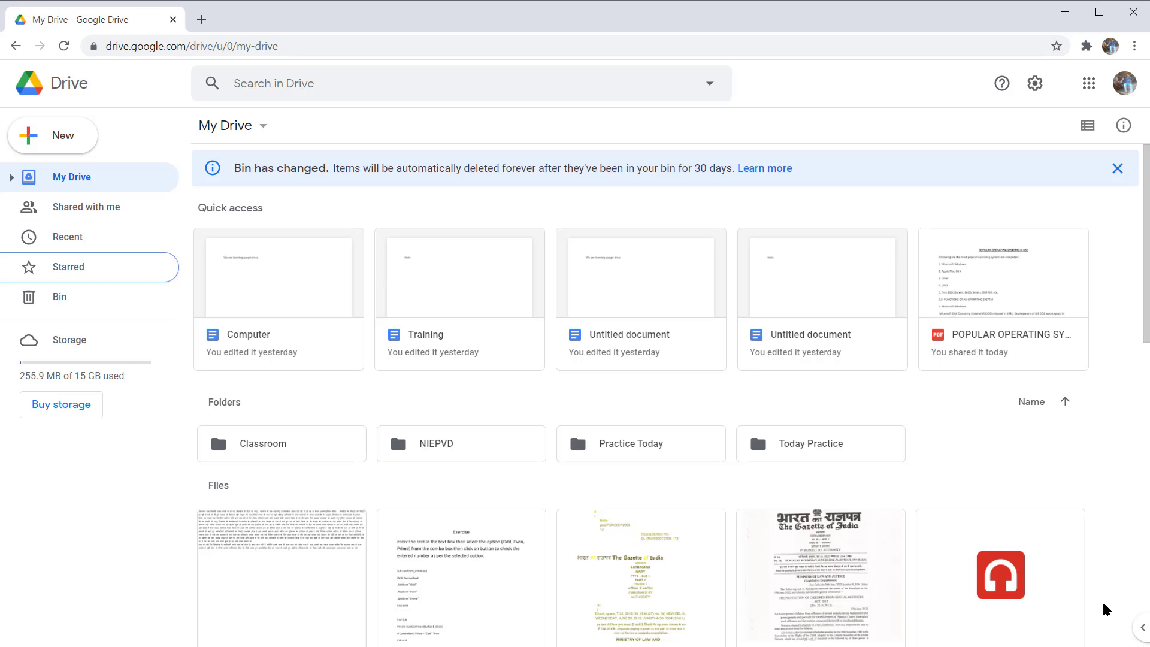
key(Up)
key(Up)
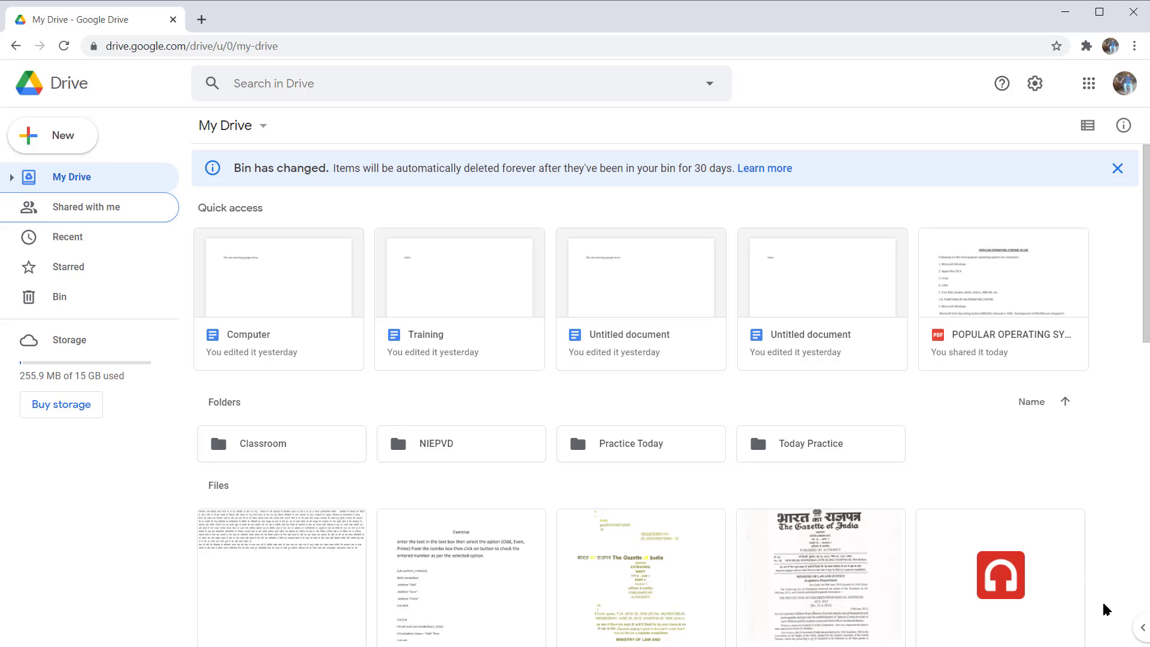
key(Up)
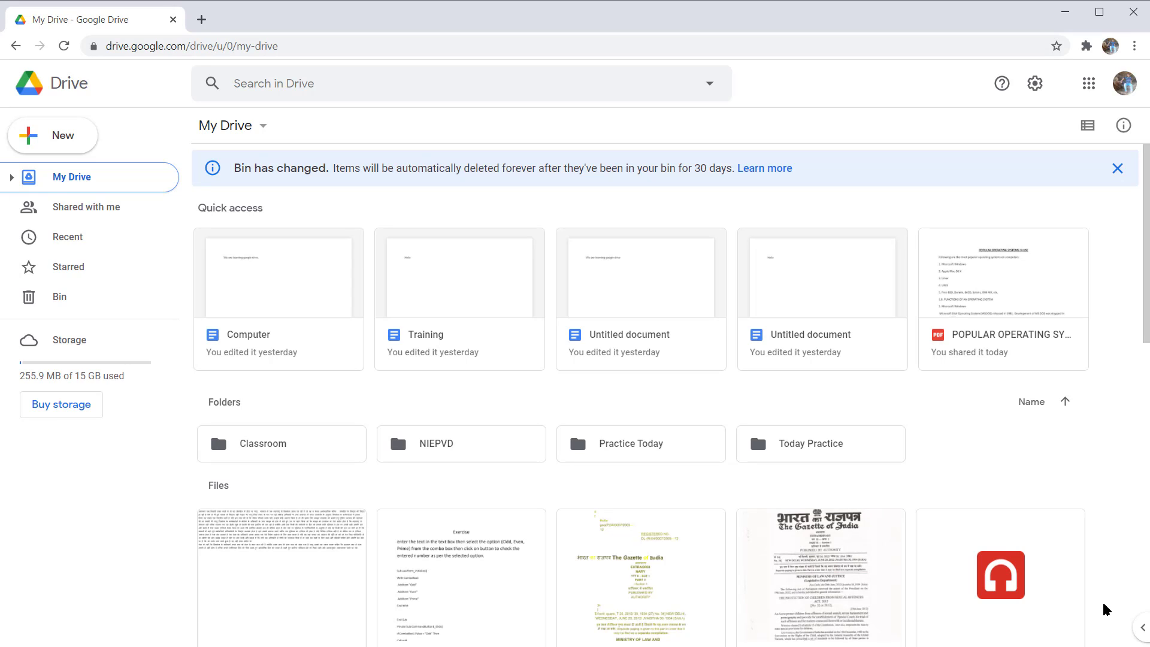
Step: Expand the My Drive folder tree and open the NIEPVD folder
key(Right)
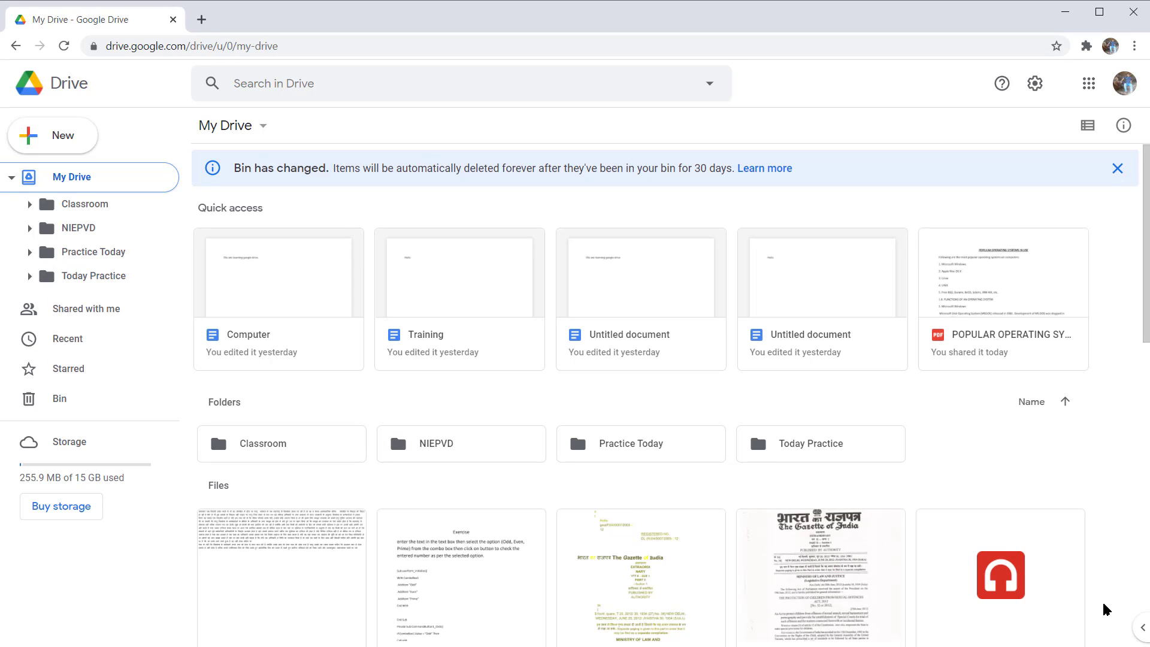
key(Down)
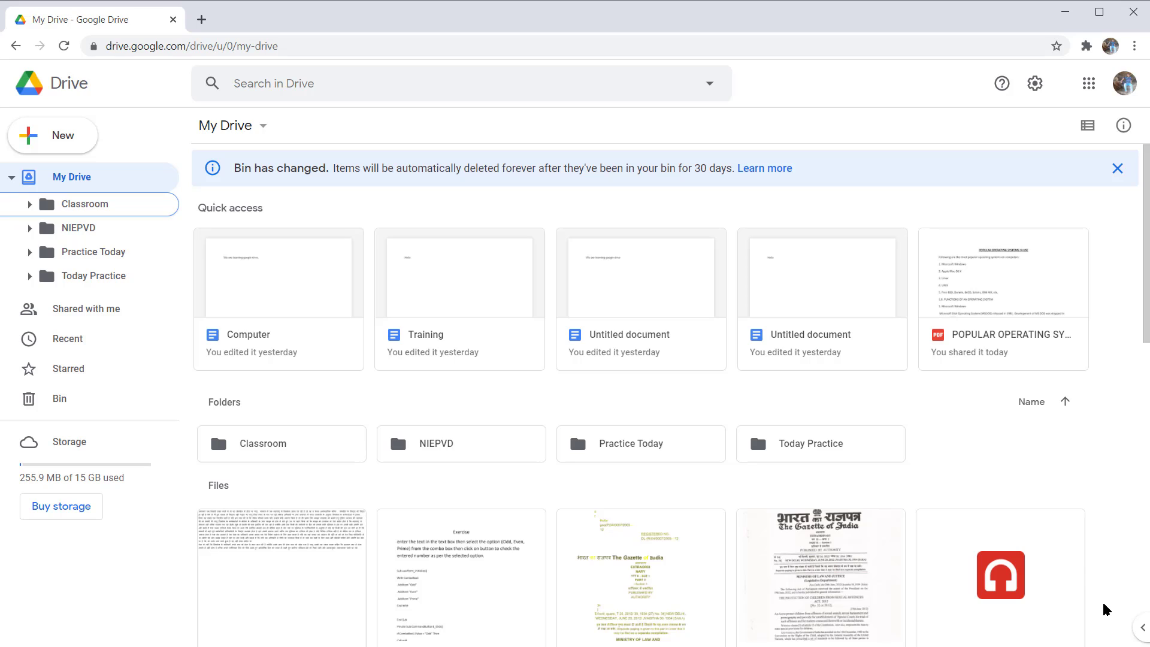
key(Down)
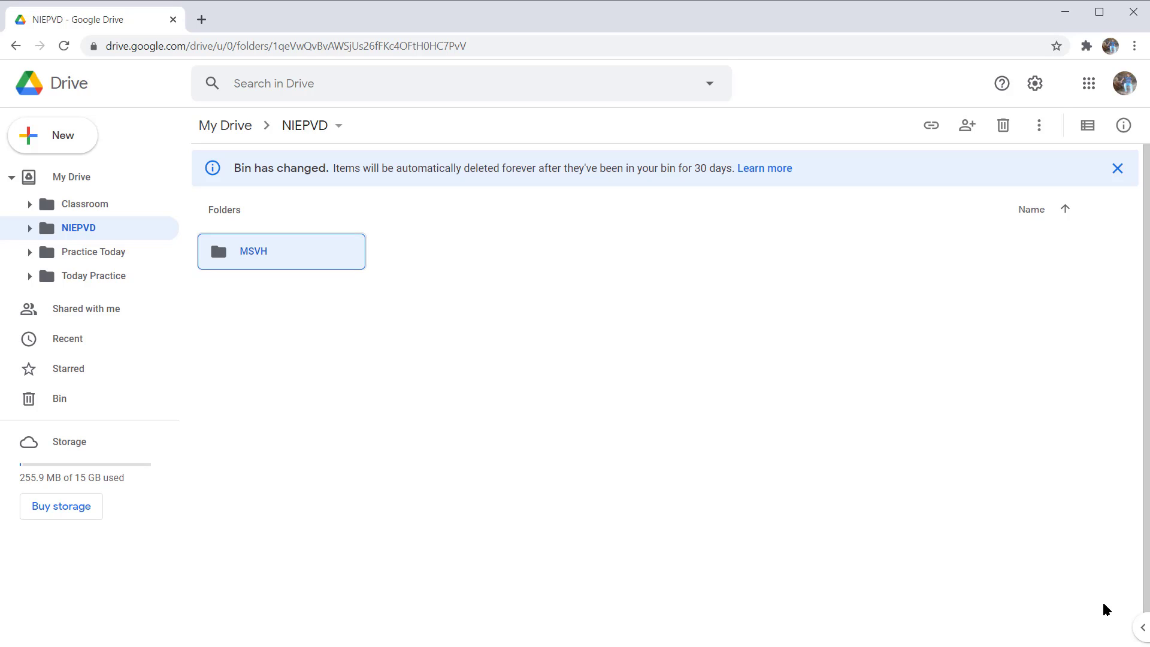
key(Return)
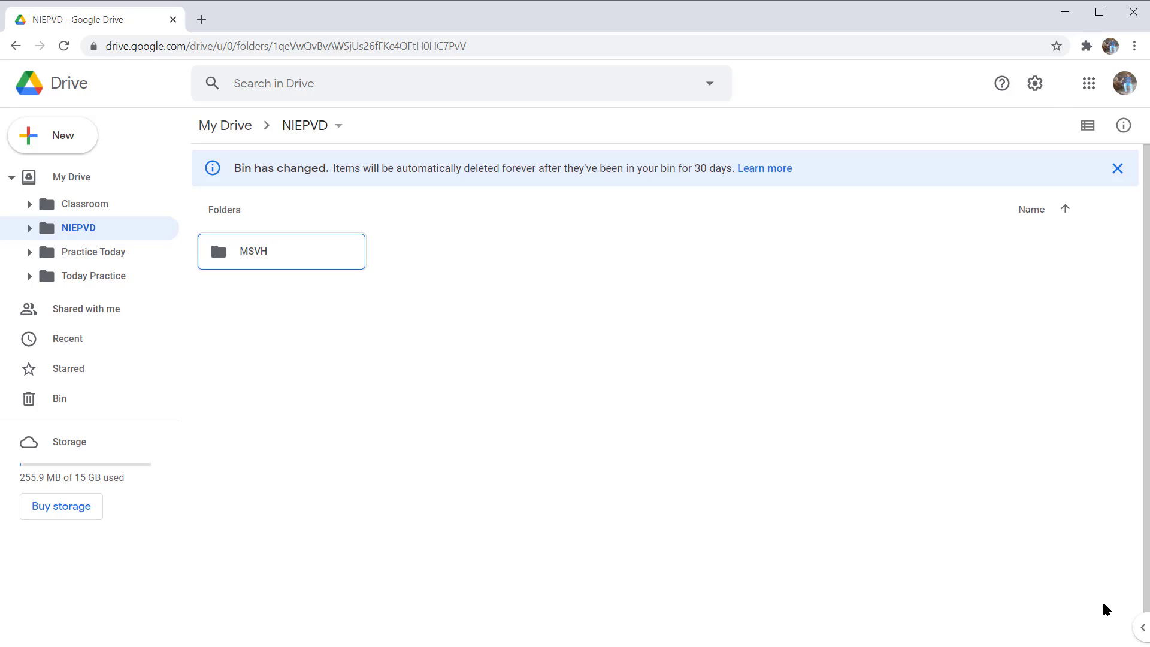
Step: Open the MSVH folder inside NIEPVD and select its TCAB folder
key(space)
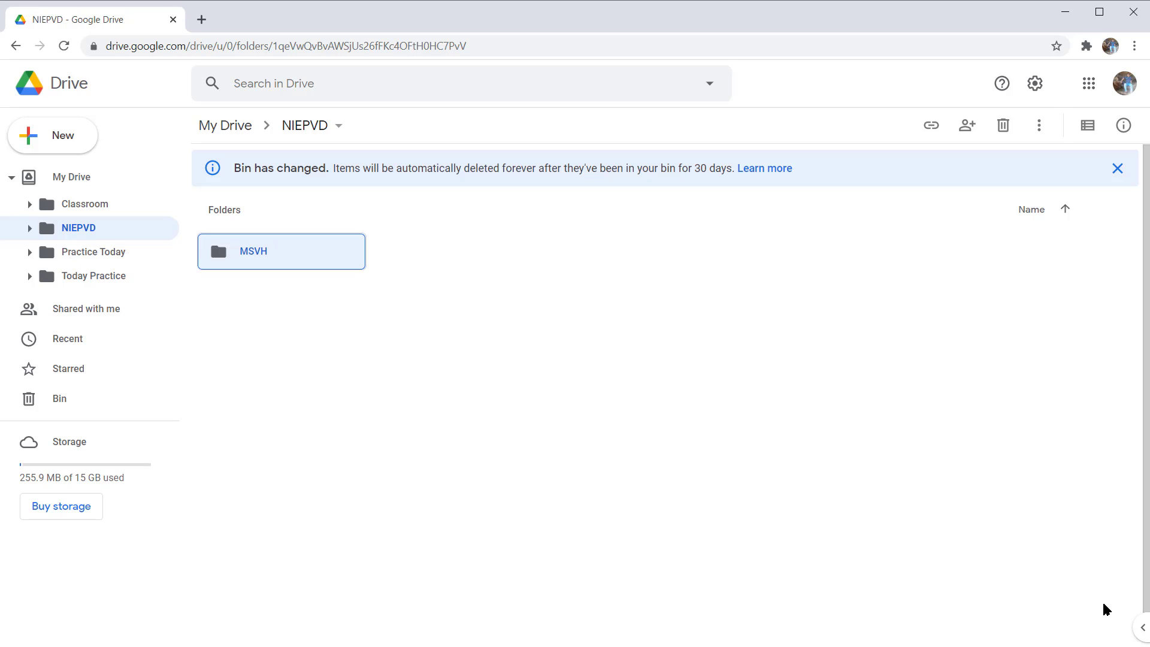
key(Return)
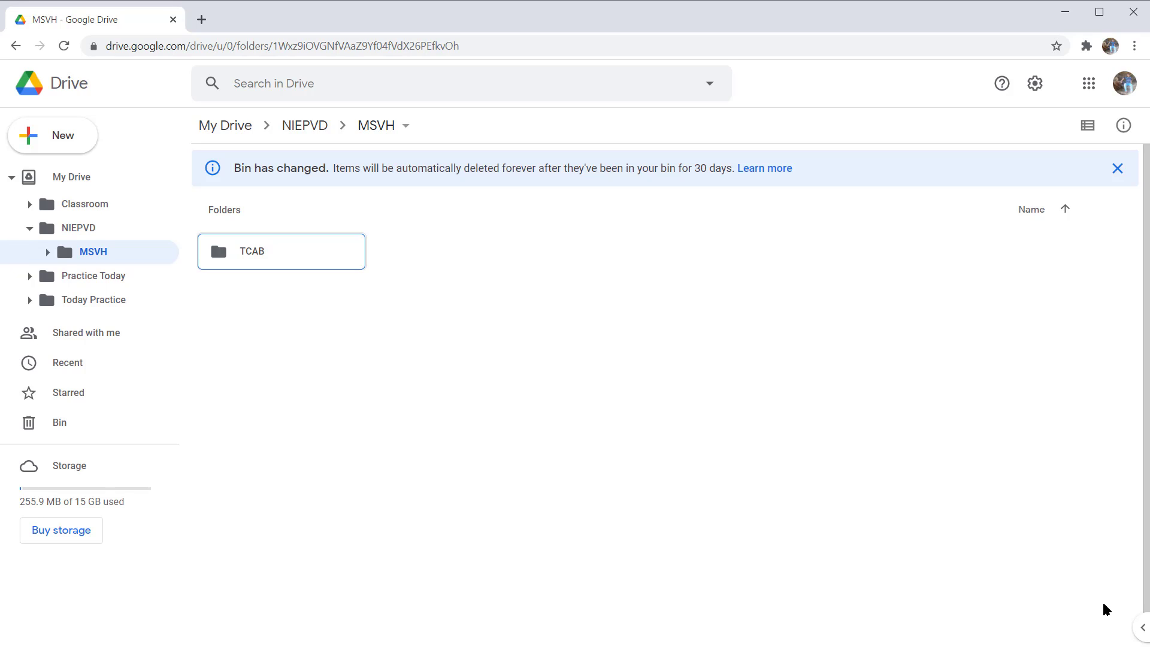
key(Down)
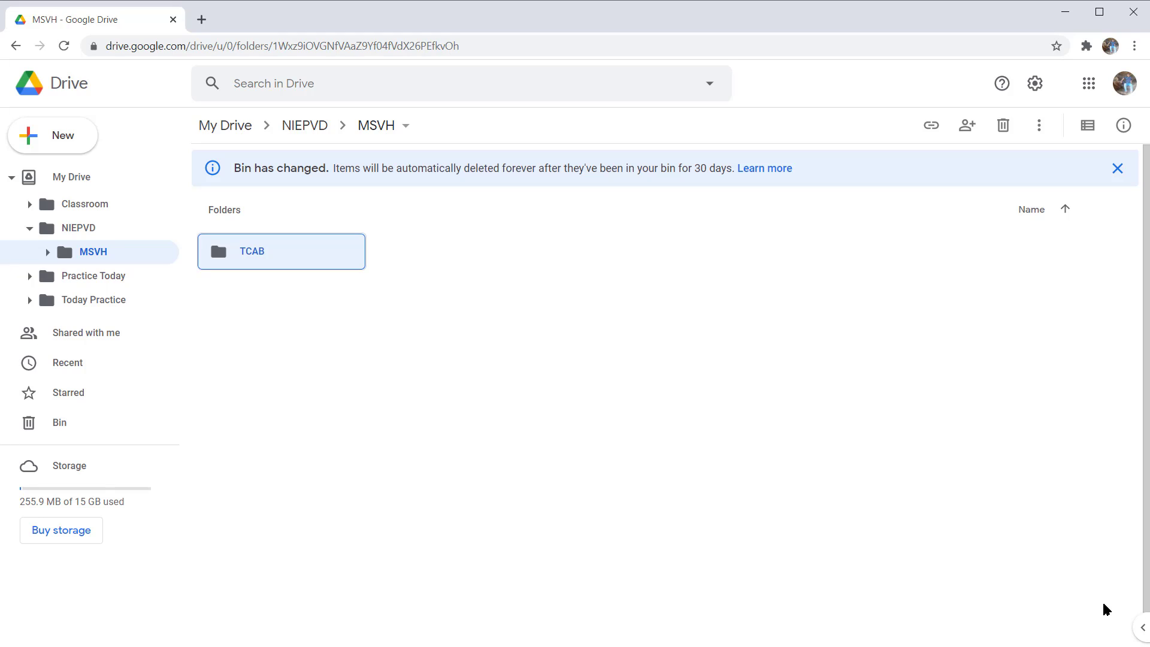
Step: Start a new file upload into the MSVH folder
key(c)
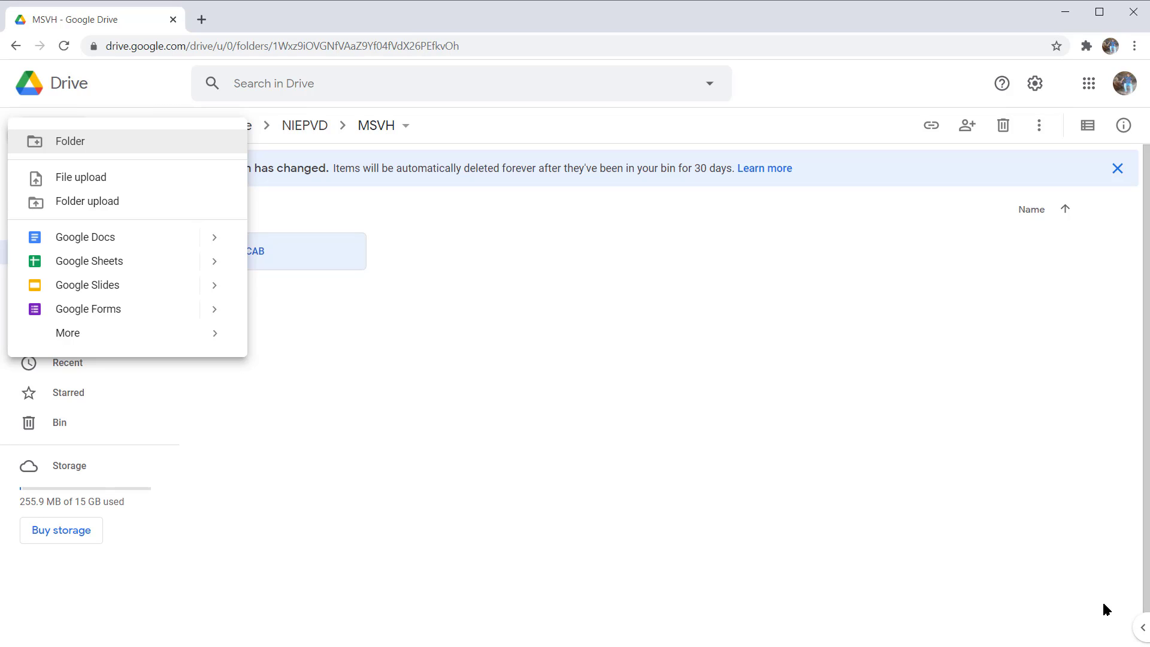
key(Down)
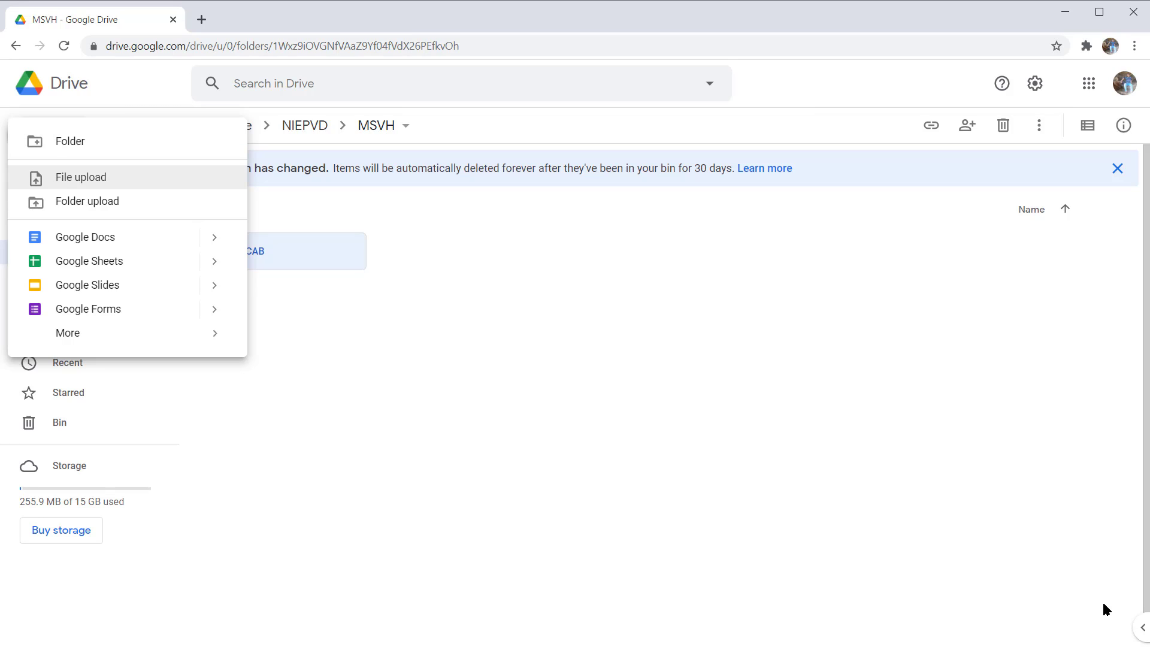
key(Down)
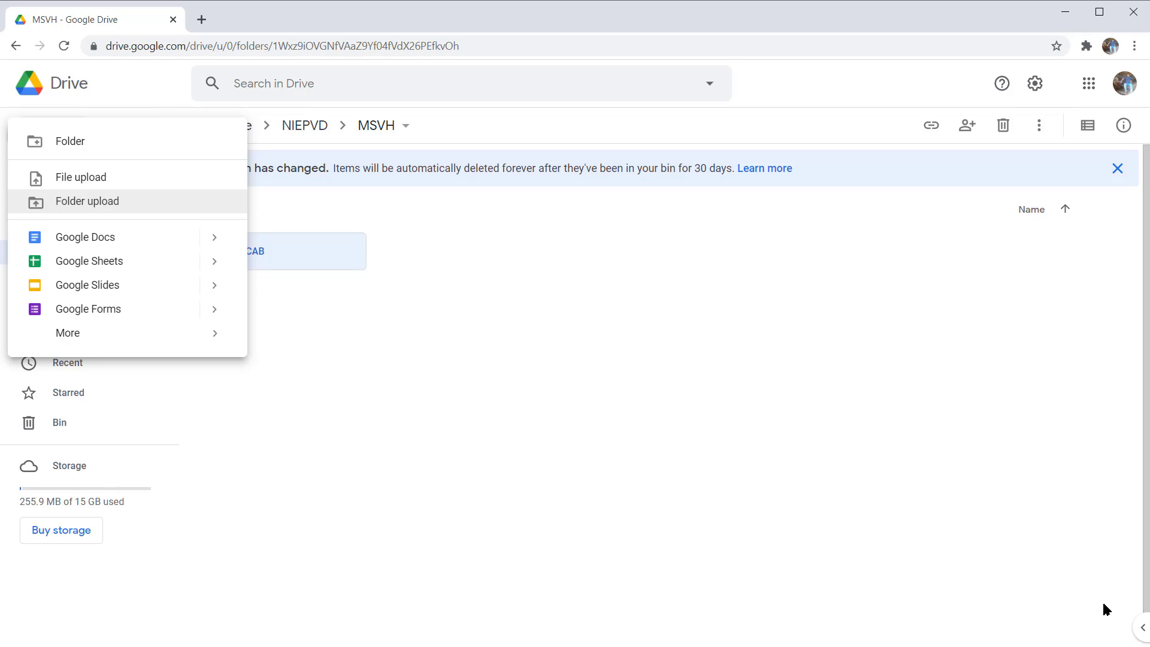
key(Up)
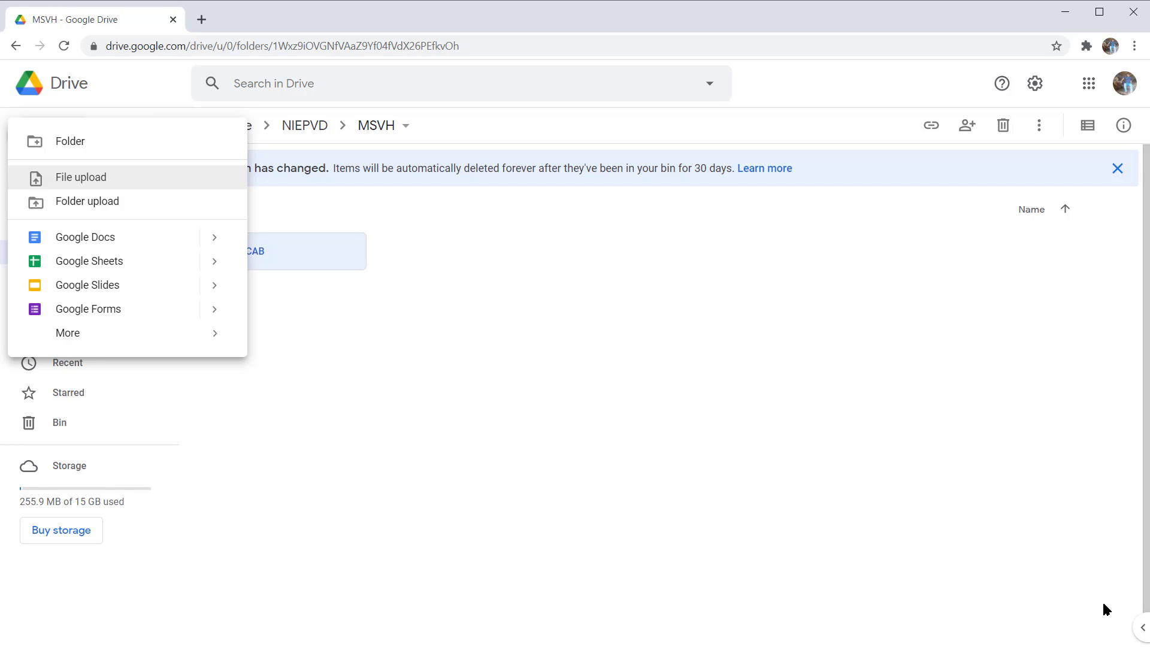
key(Return)
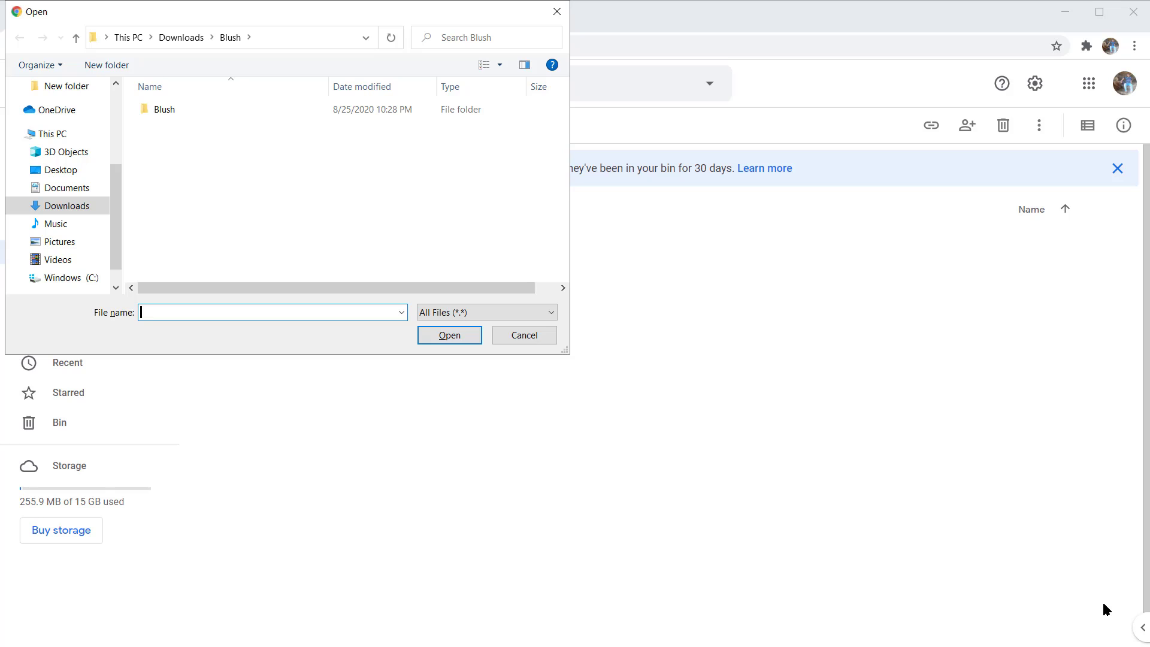
Step: Switch the upload file chooser to the Documents folder on this PC and enter its file list
key(Tab)
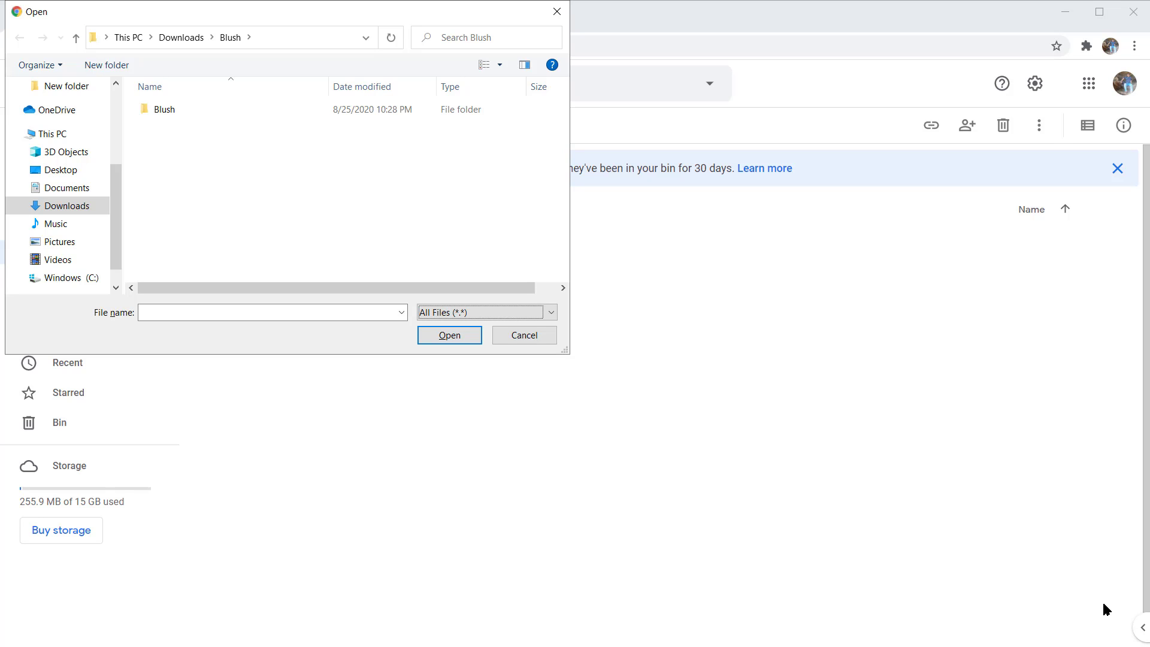
key(shift+Tab)
key(shift+Tab)
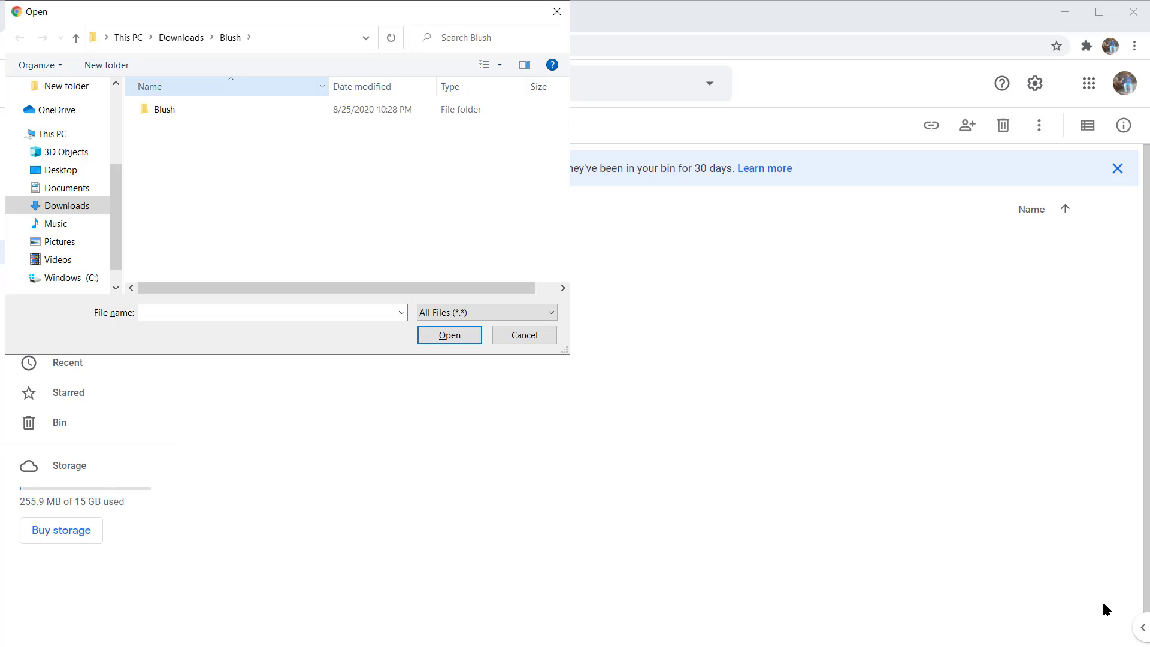
key(shift+Tab)
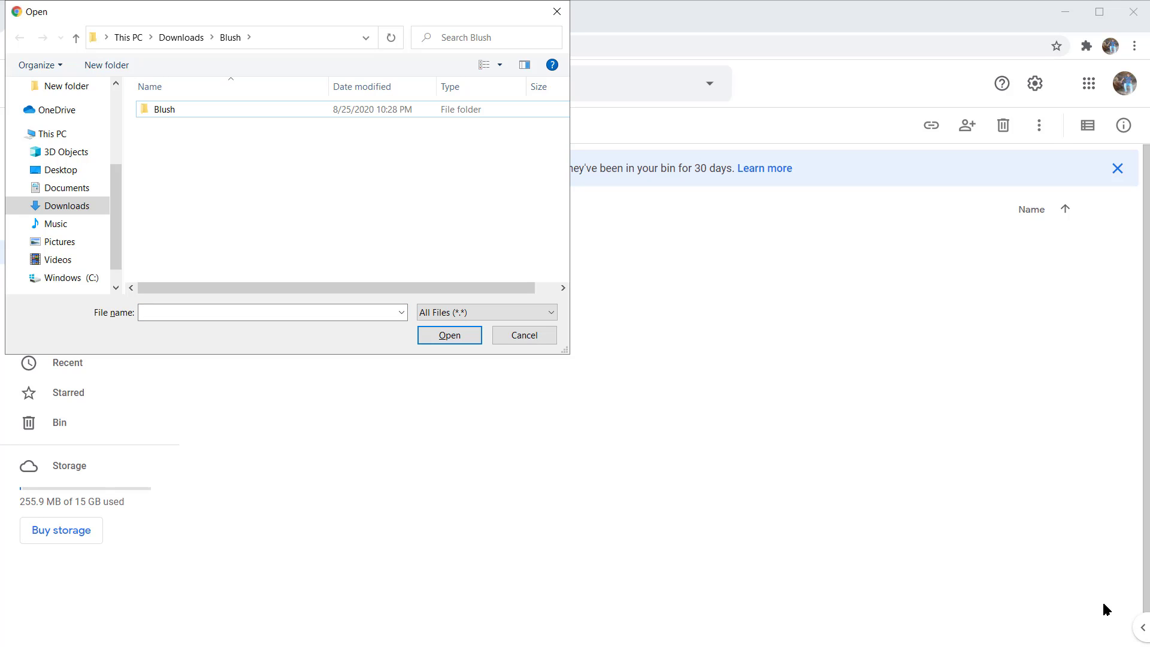
key(shift+Tab)
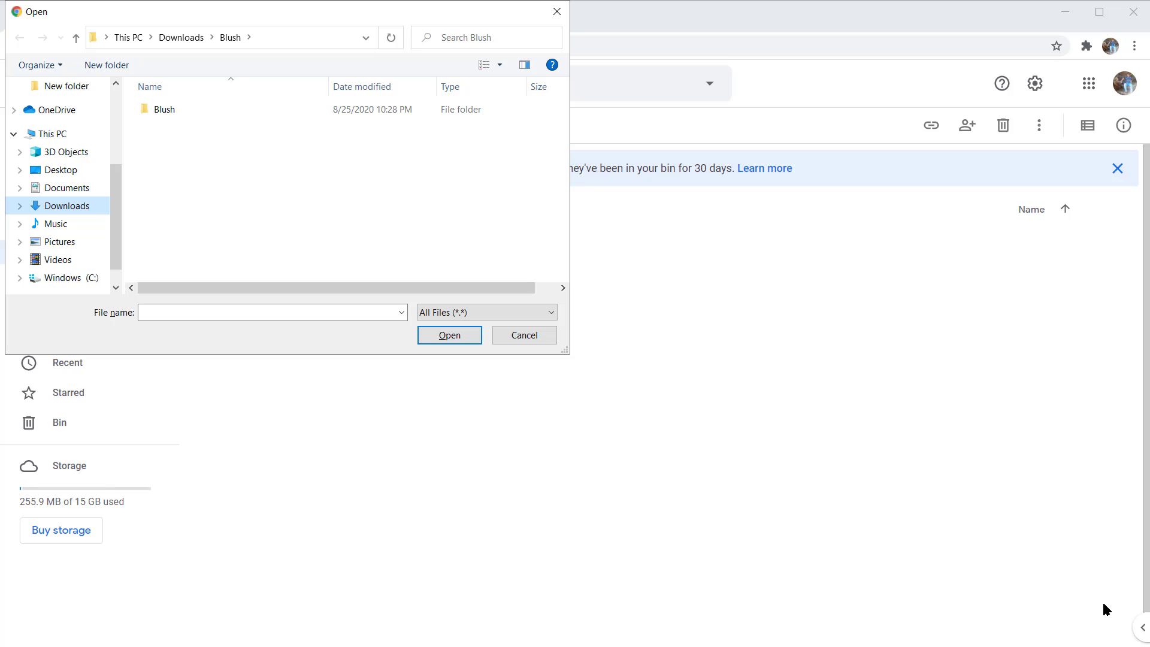
key(Up)
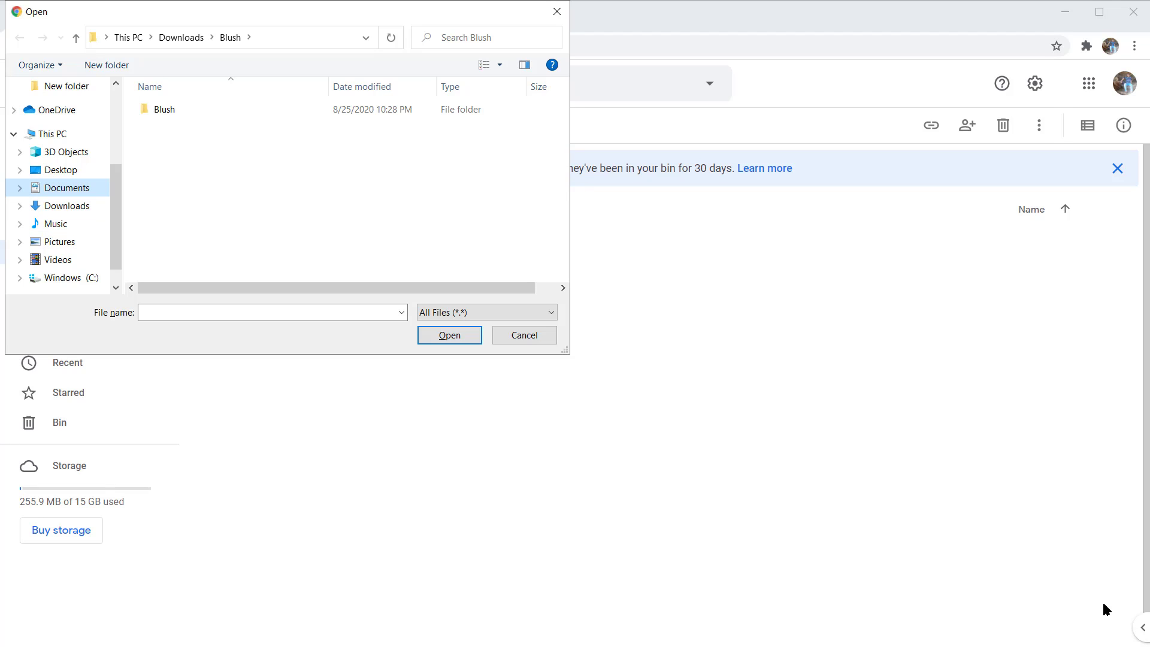
key(Return)
key(Tab)
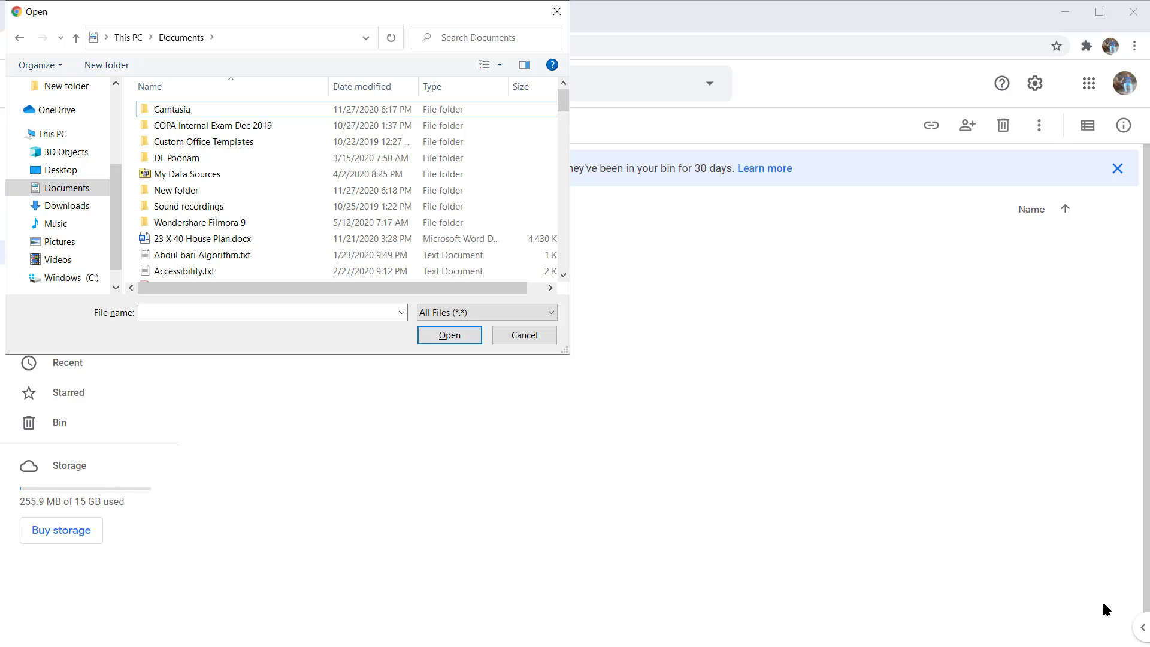
Step: Open the subfolder "New folder" within Documents
key(Down)
key(Down)
key(Down)
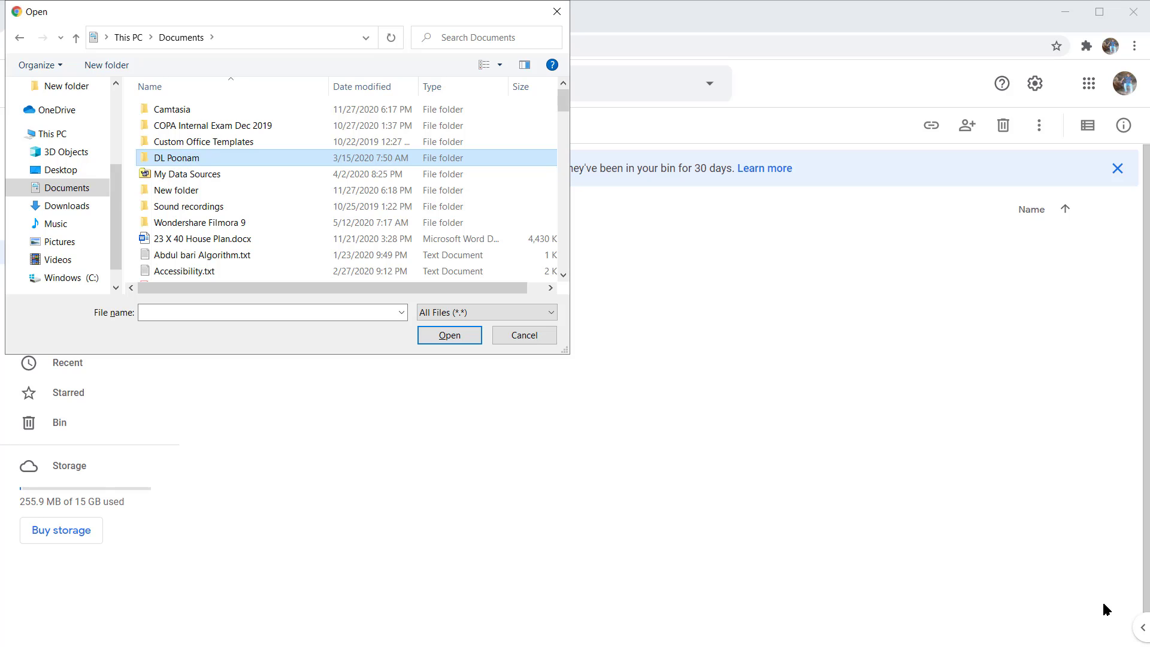
key(Down)
key(Down)
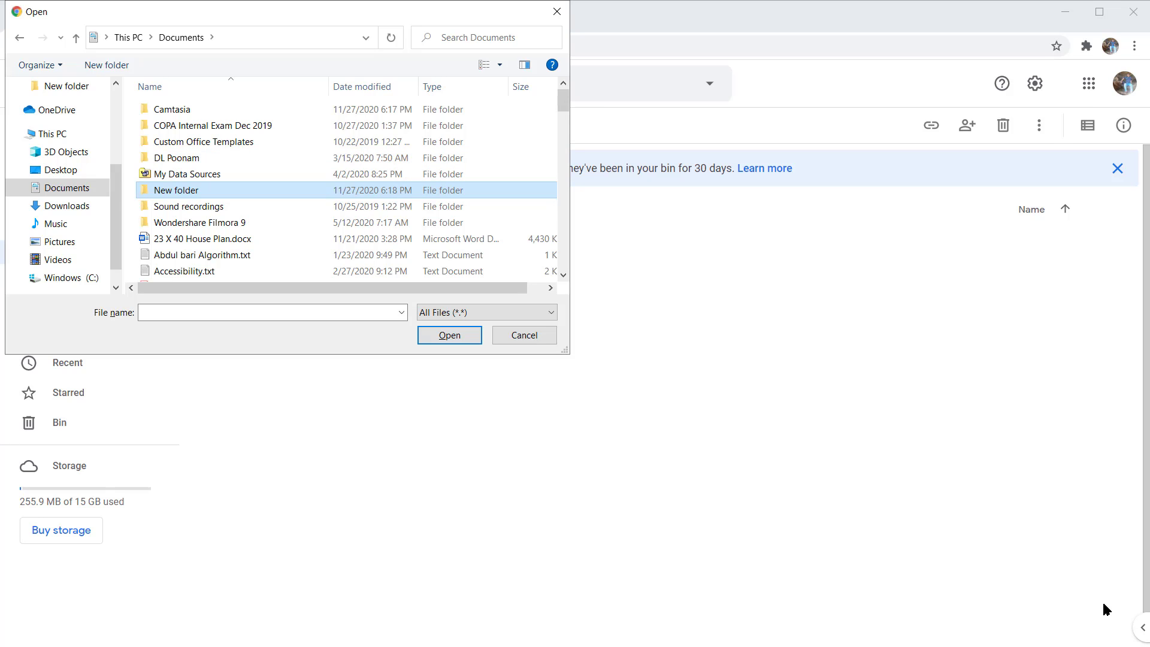
key(Return)
Step: Upload the video "Create, Move and Remove File, Folder in the Google Drive- Lesson2.mp4" to the MSVH folder
key(Down)
key(Down)
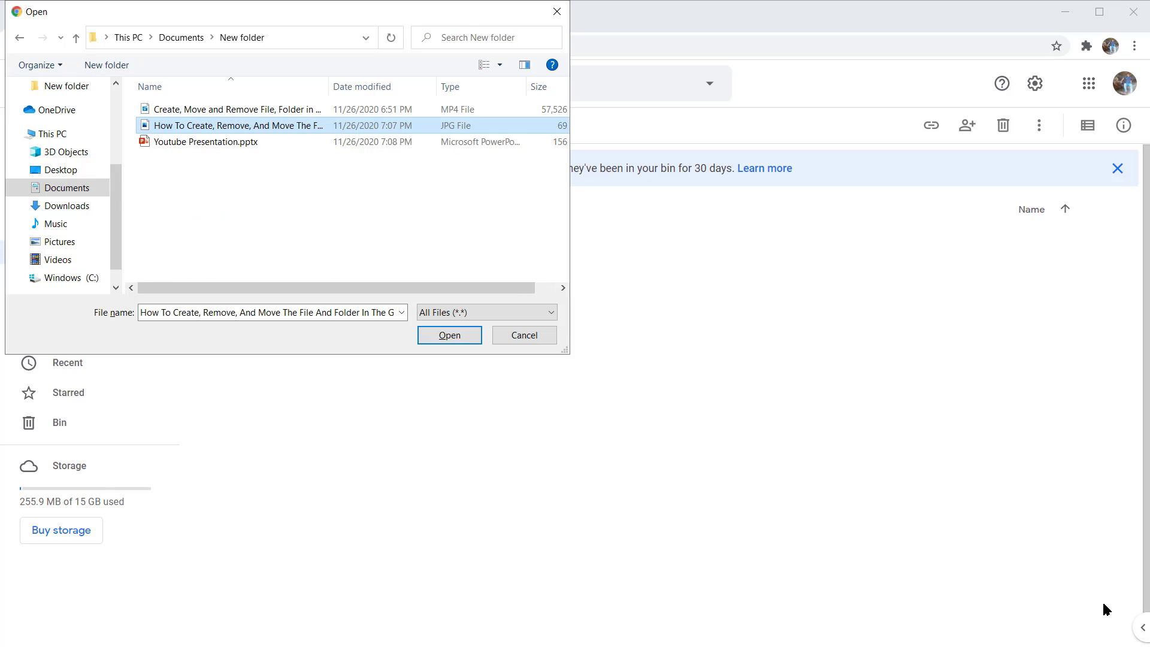
key(Down)
key(Up)
key(Up)
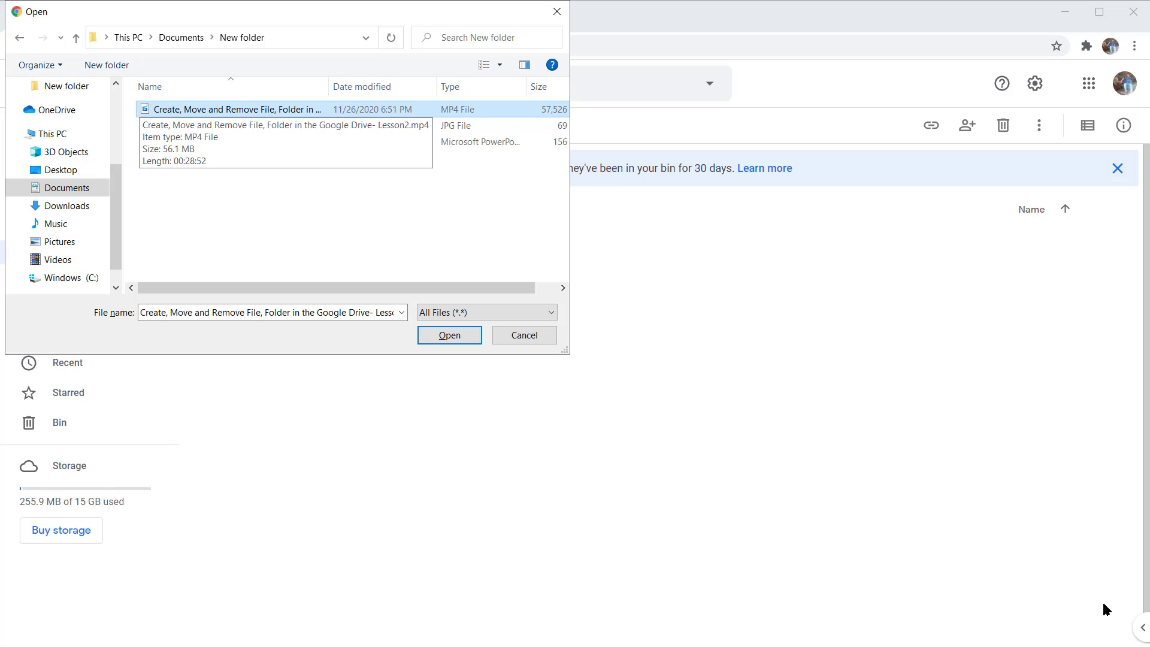
key(Return)
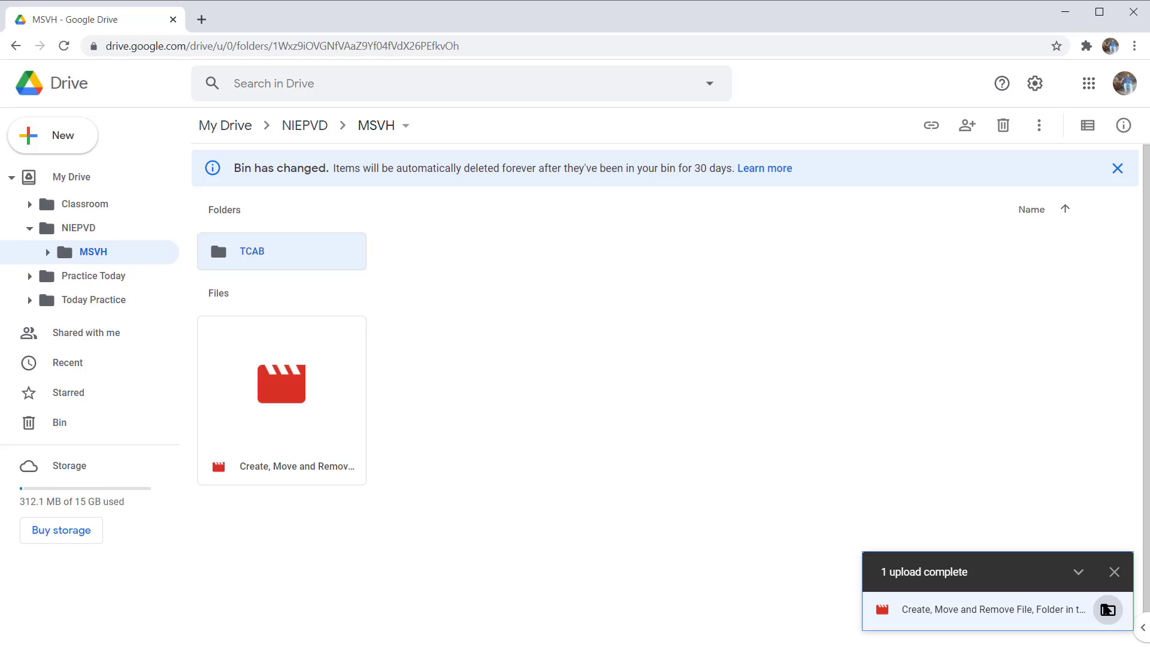
Step: Close the upload status notification for the finished video upload
key(Tab)
key(Tab)
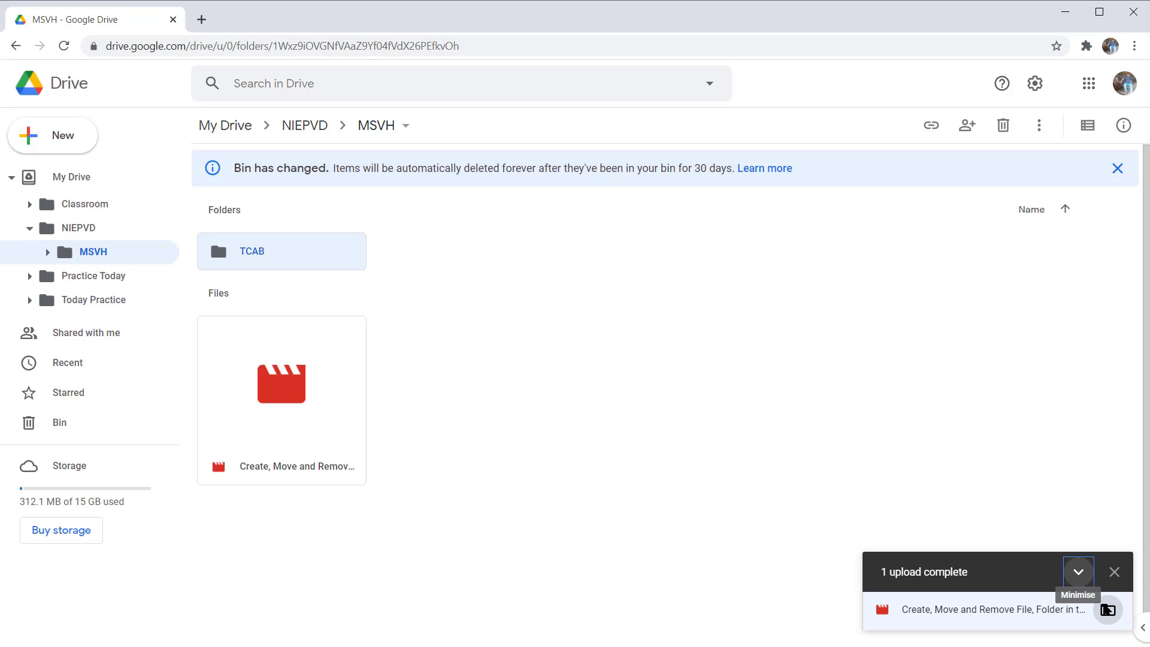
key(shift+Tab)
key(shift+Tab)
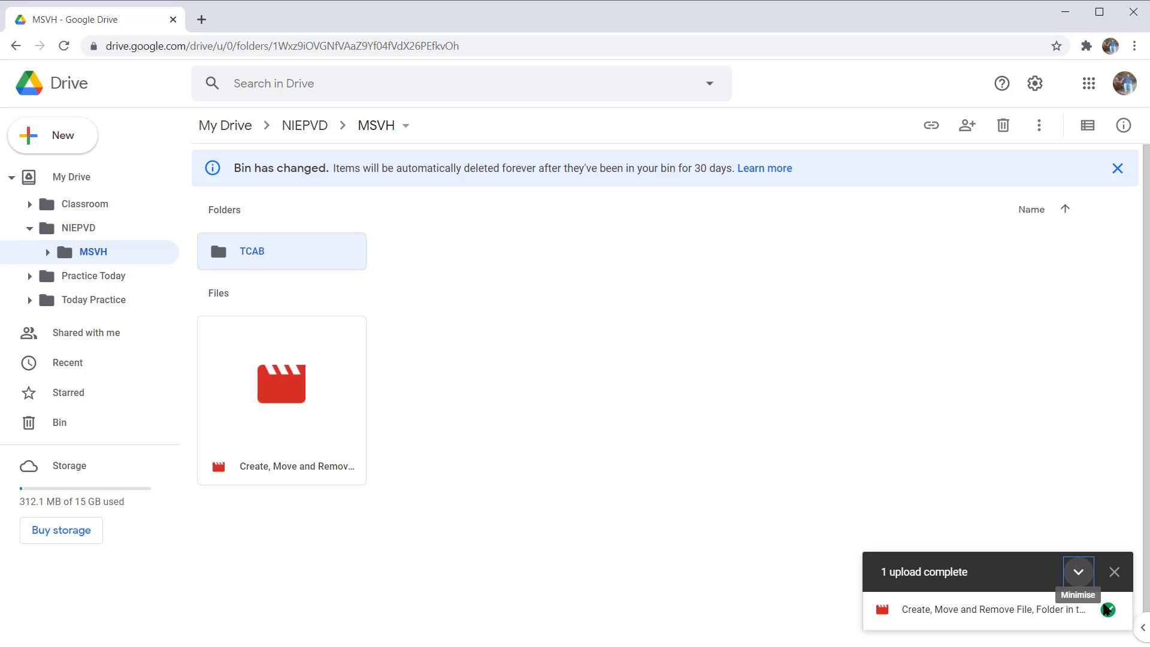
key(Tab)
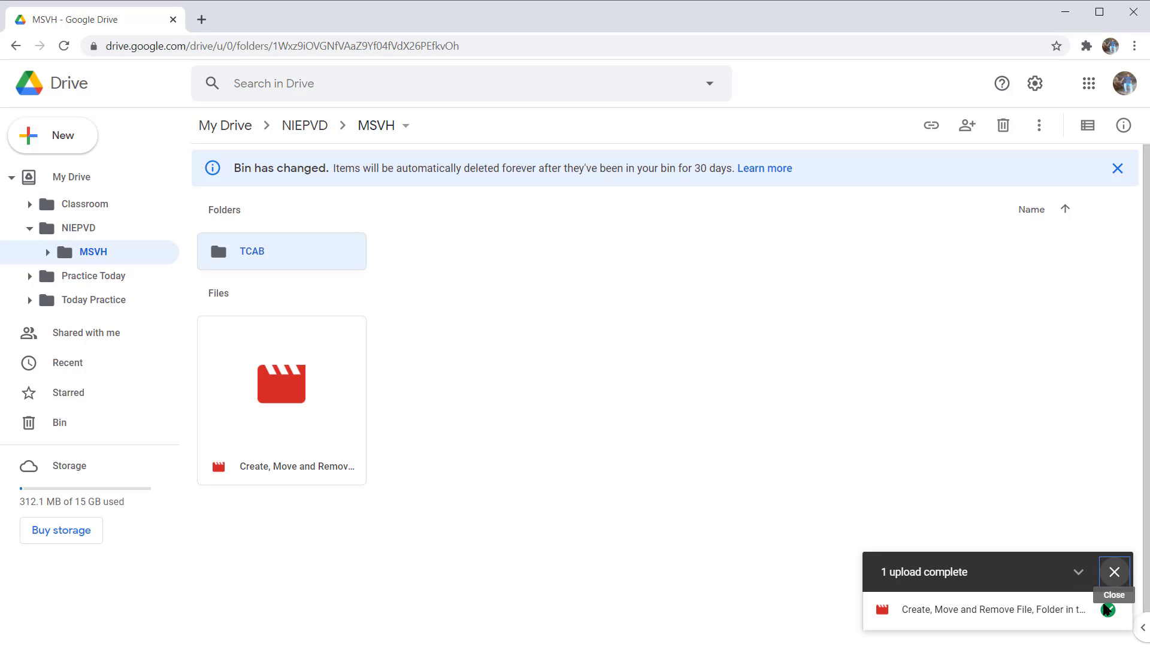
key(shift+Tab)
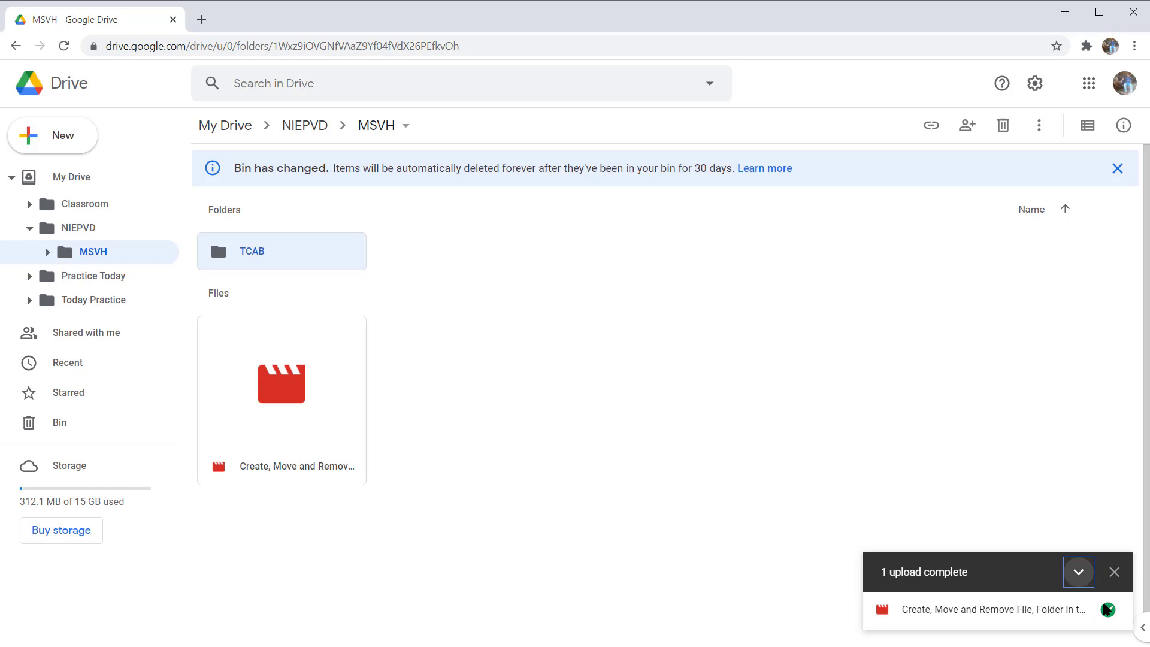
key(Tab)
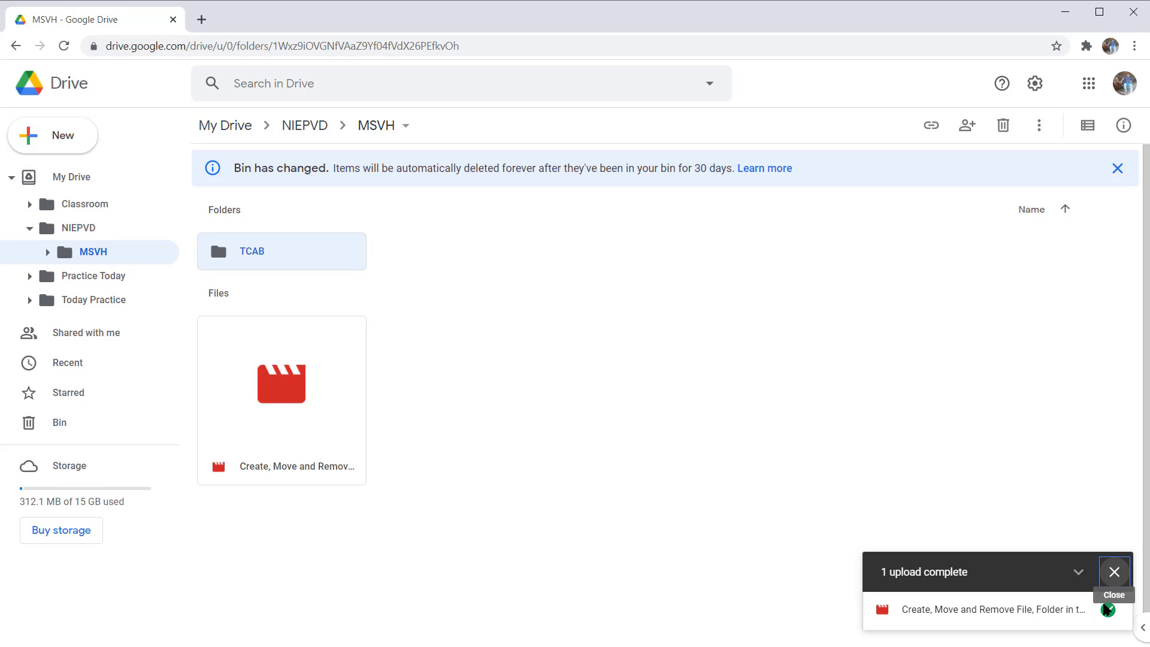
key(Return)
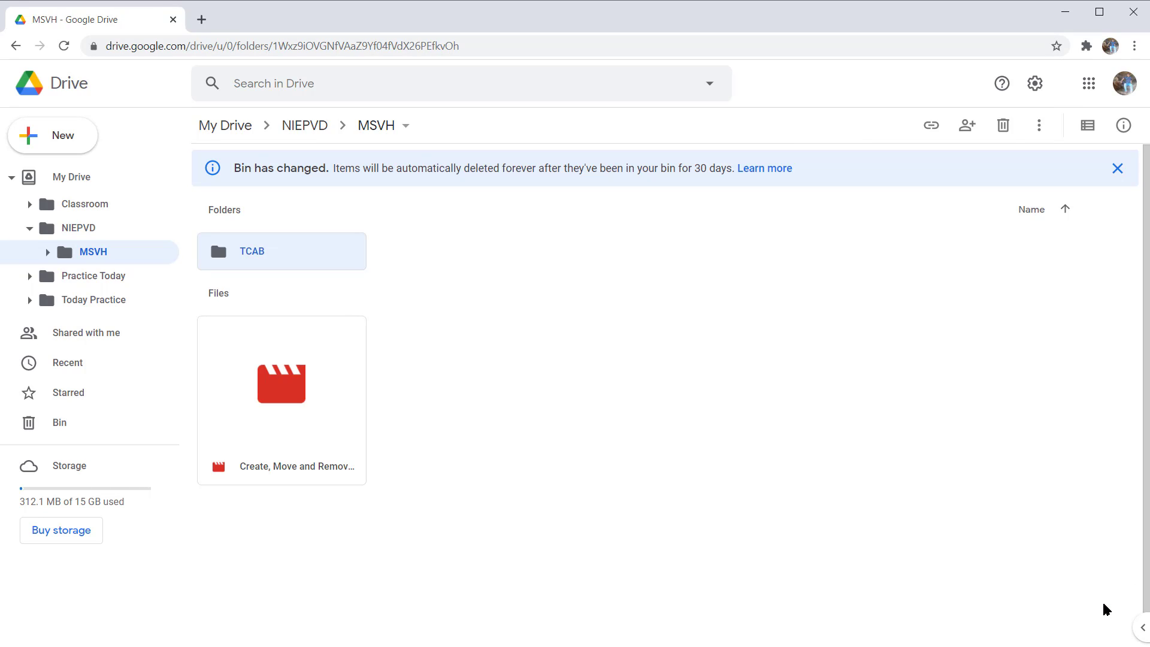
Step: Download the uploaded "Create, Move and Remove File" video from the MSVH folder to the computer
key(Tab)
key(Down)
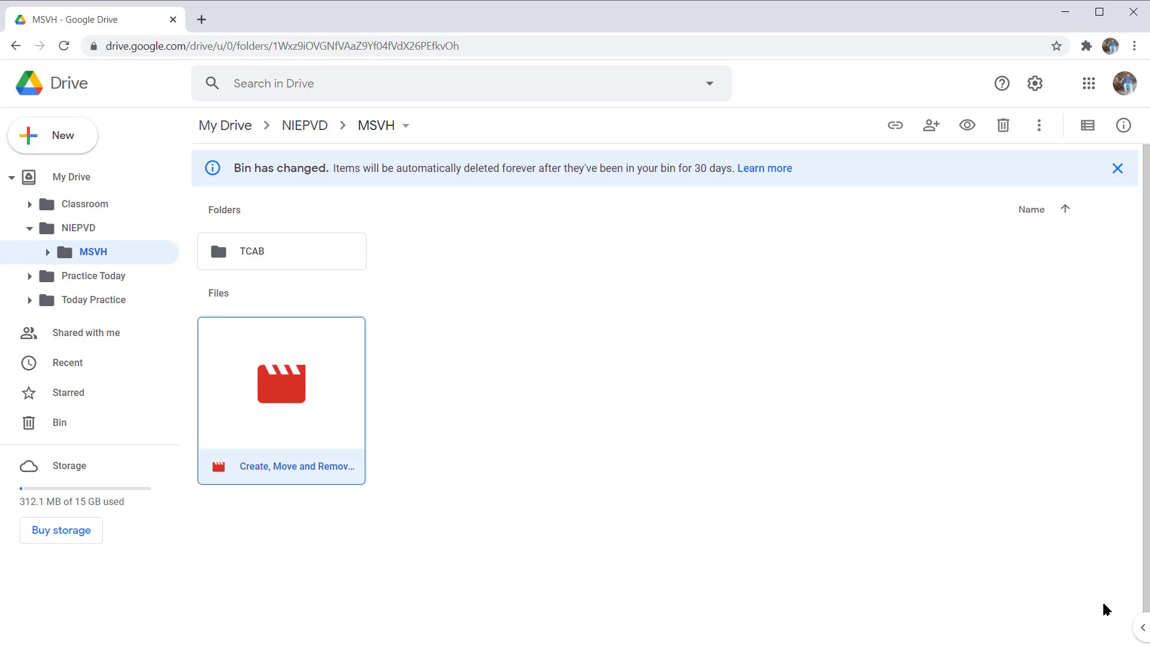
key(shift+F10)
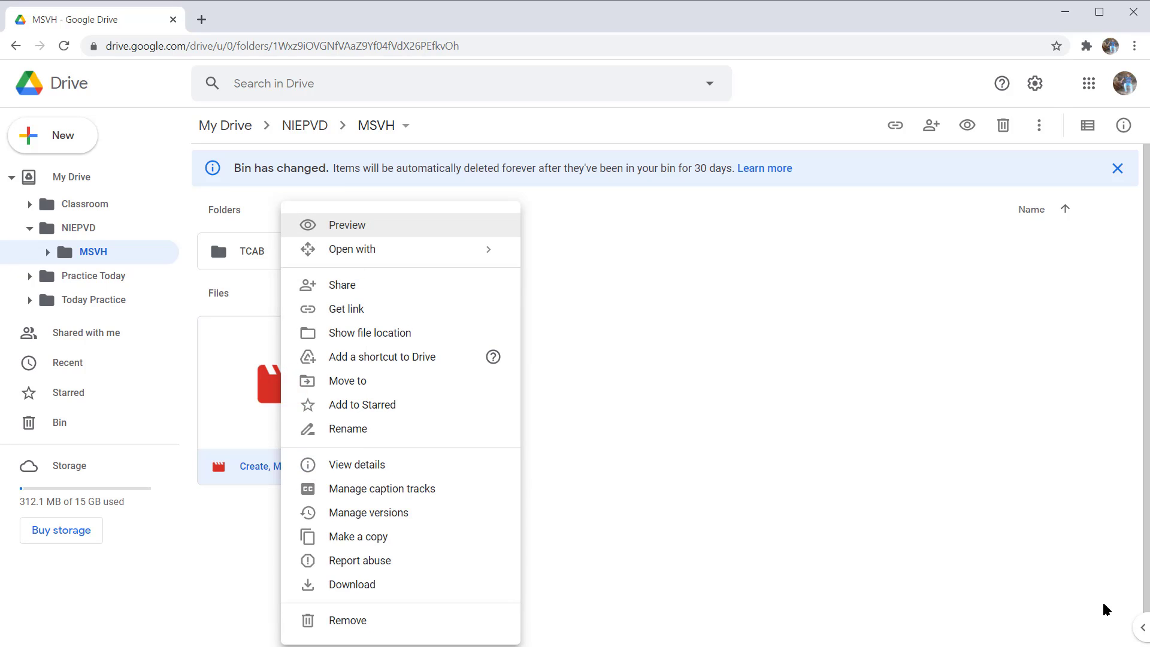
key(Down)
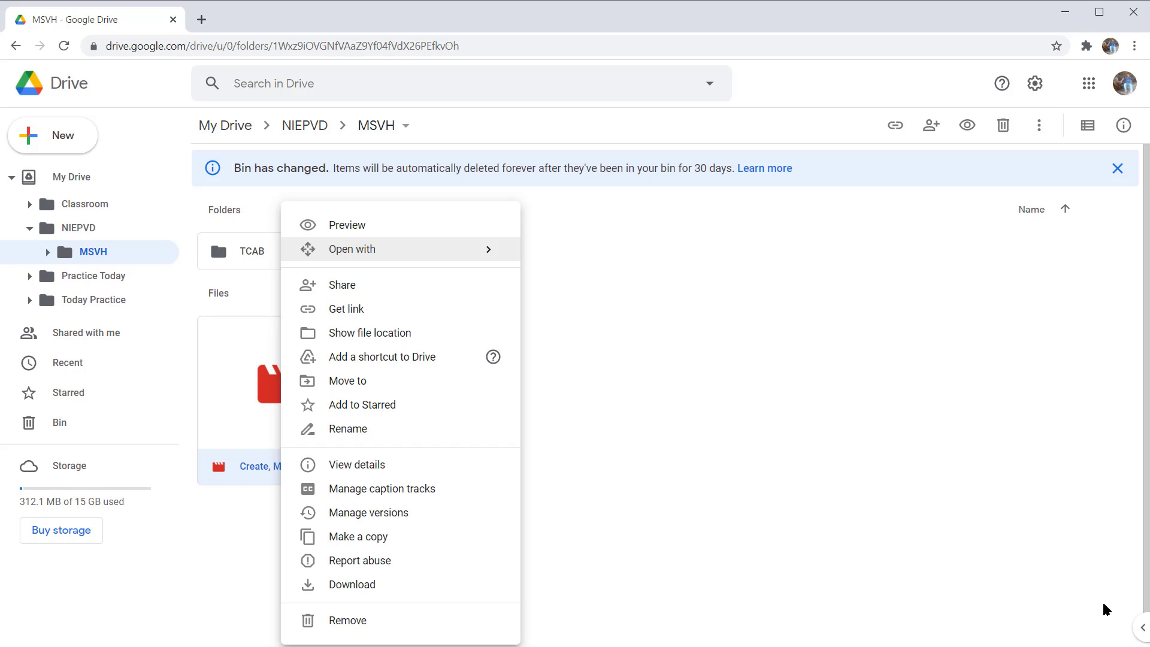
key(Down)
key(Down)
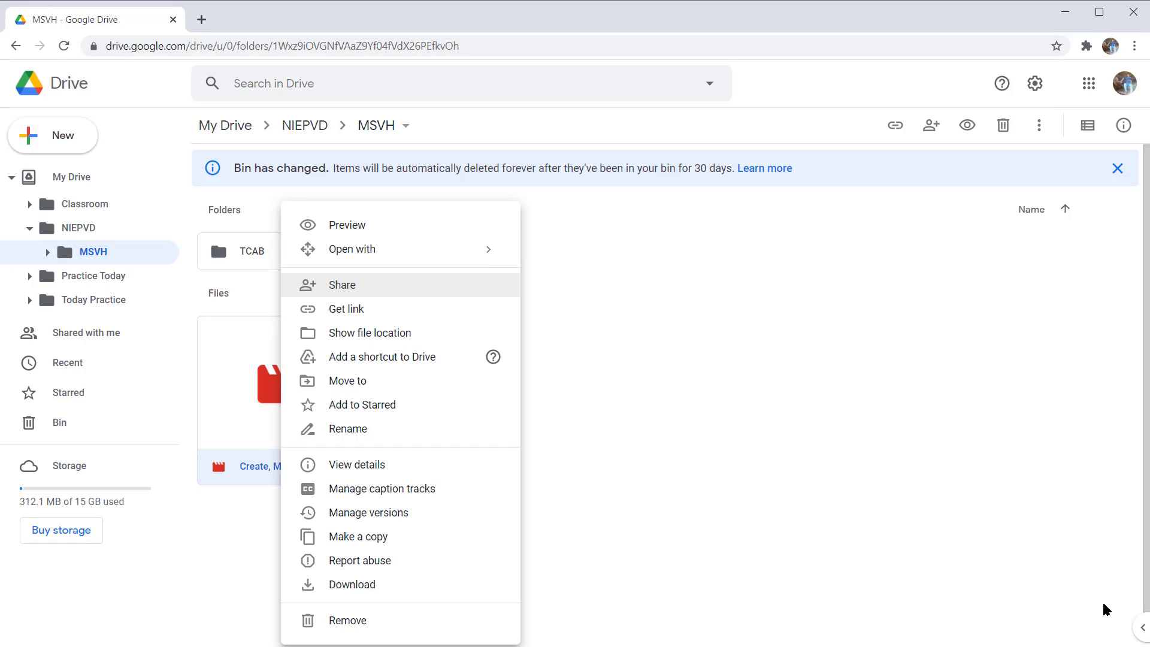
key(Down)
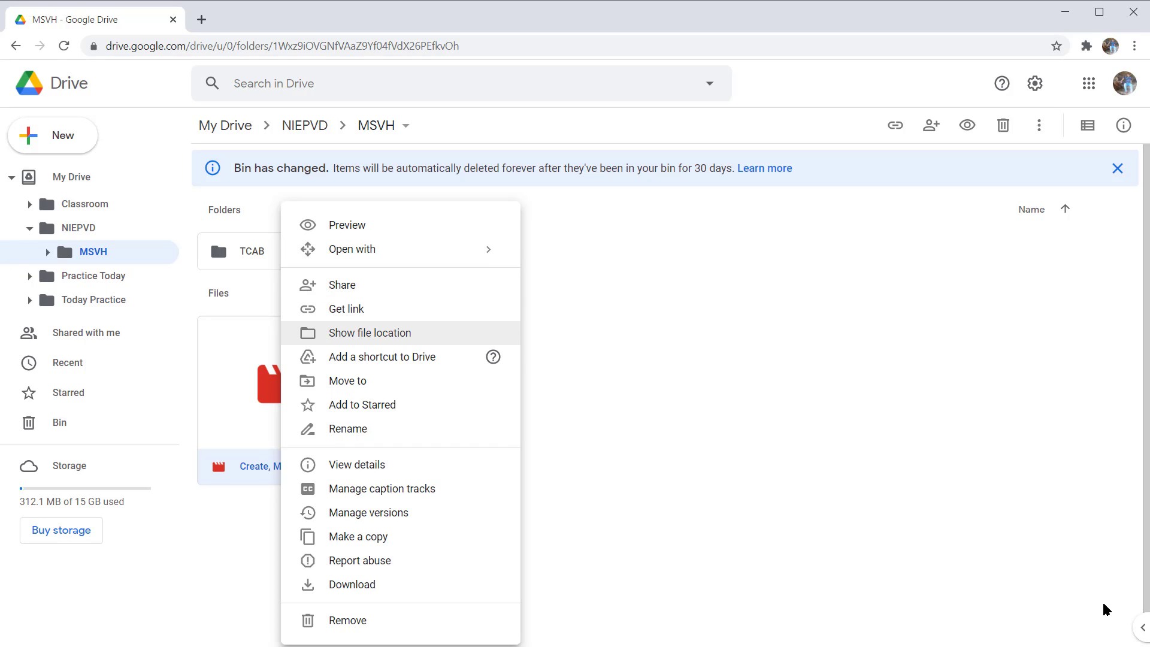
key(Down)
key(Down)
key(Down)
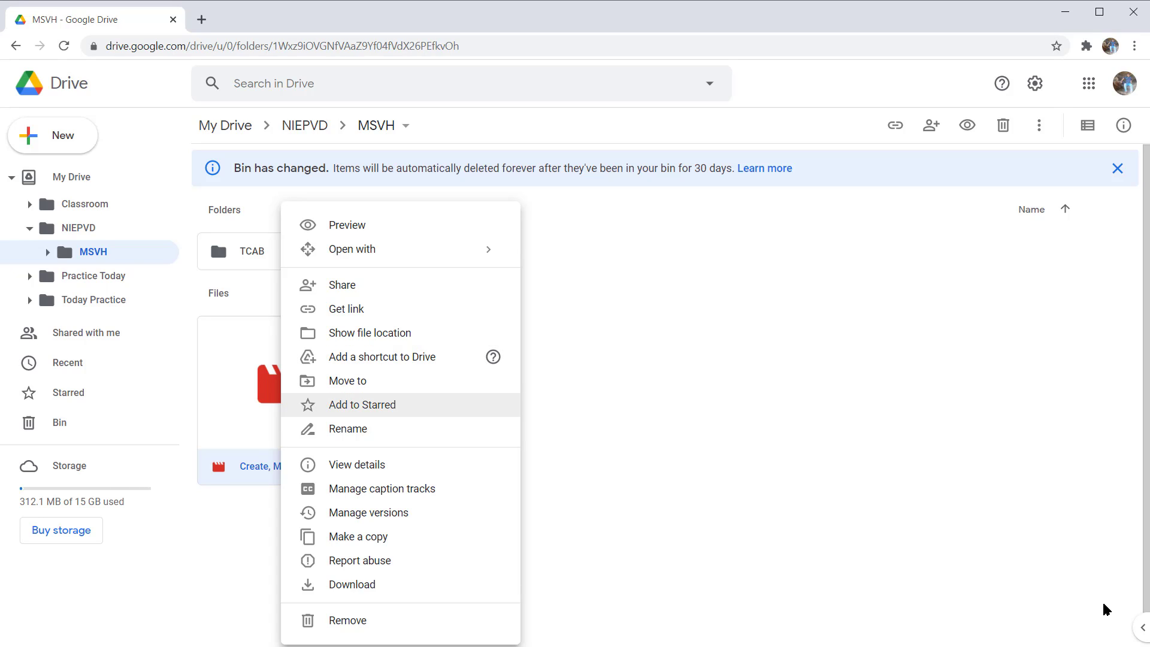
key(Down)
key(Down)
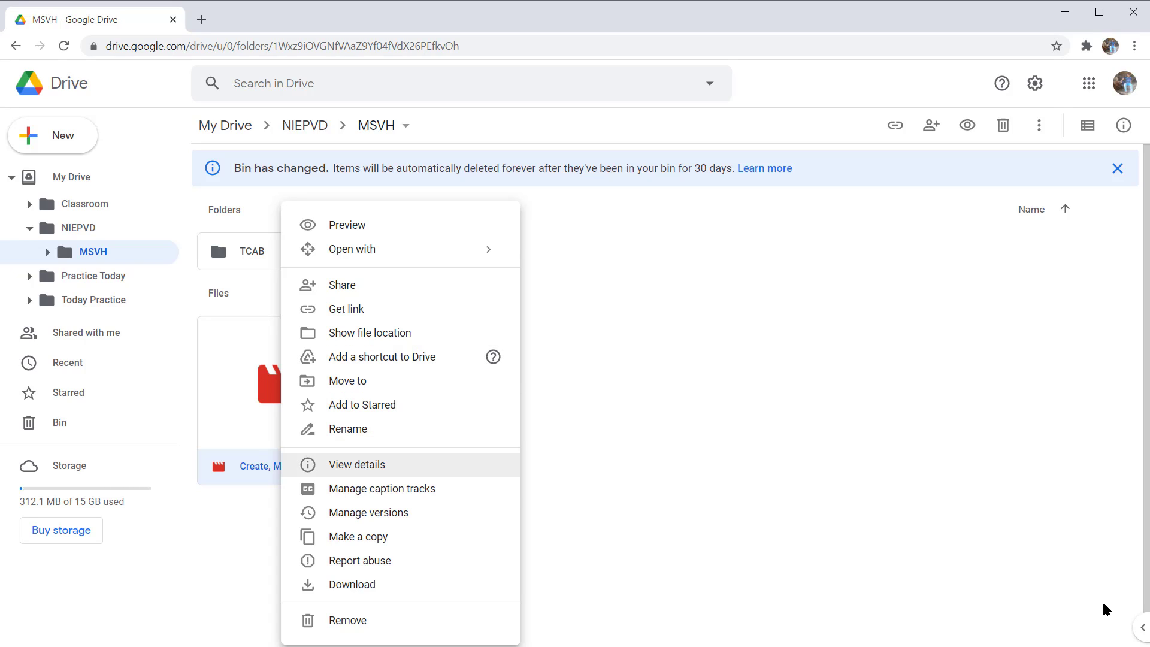
key(Down)
key(Down)
key(Down)
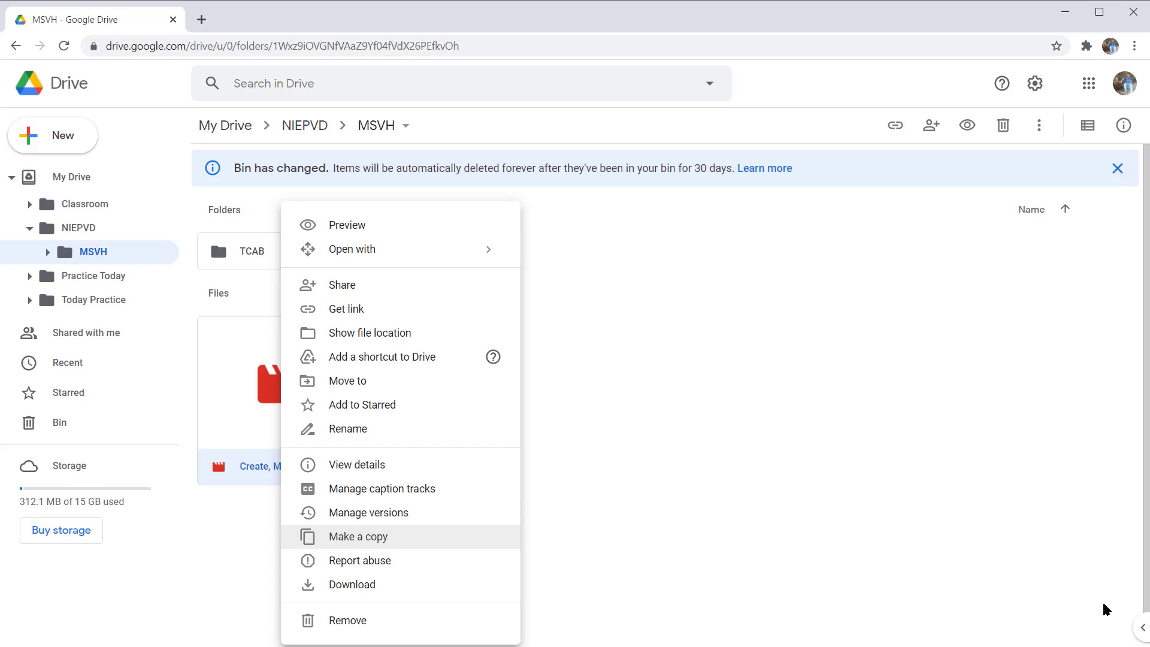
key(Down)
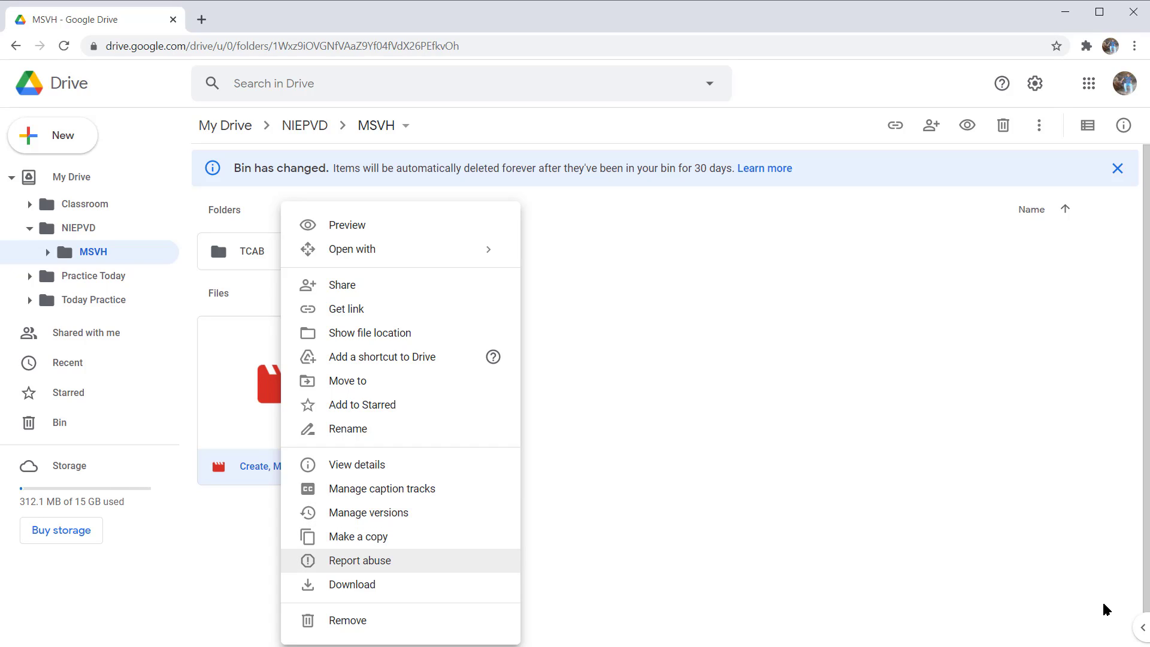
key(Down)
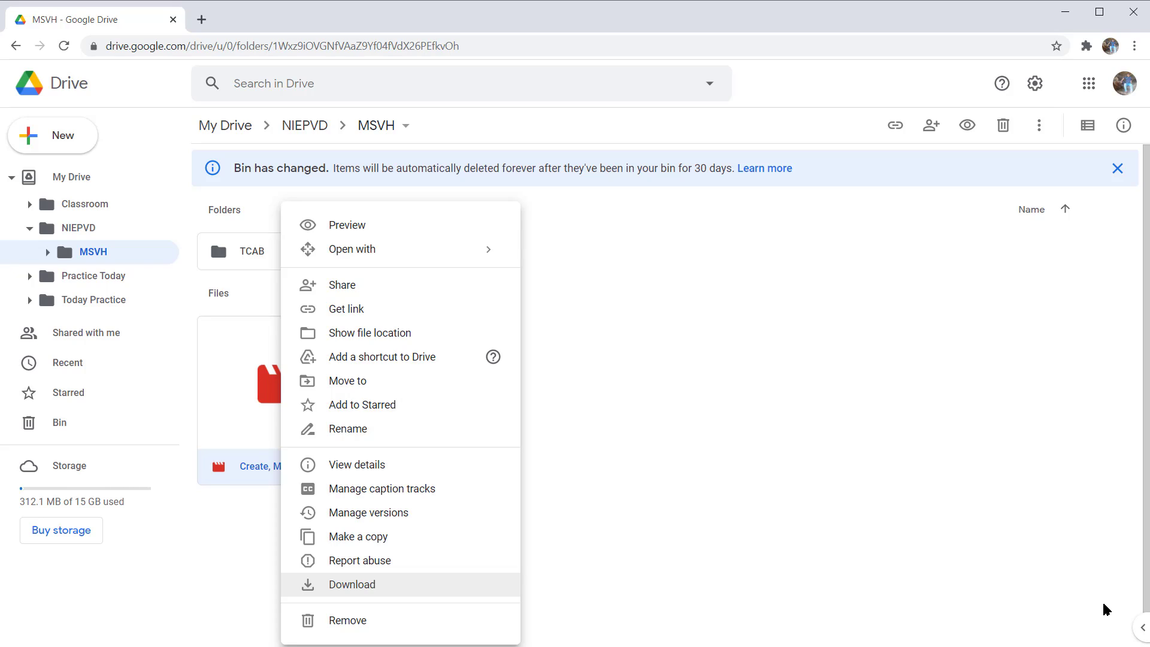
key(Return)
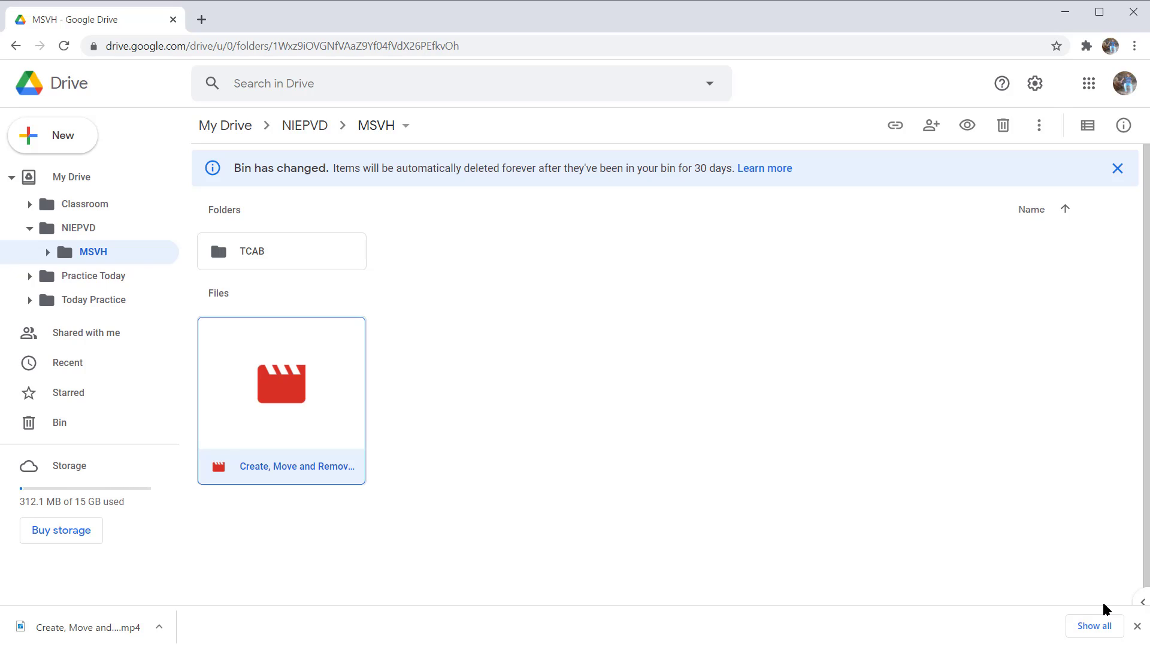
Step: Return focus from the downloads bar to the file list and download the entire current MSVH folder
key(shift+F6)
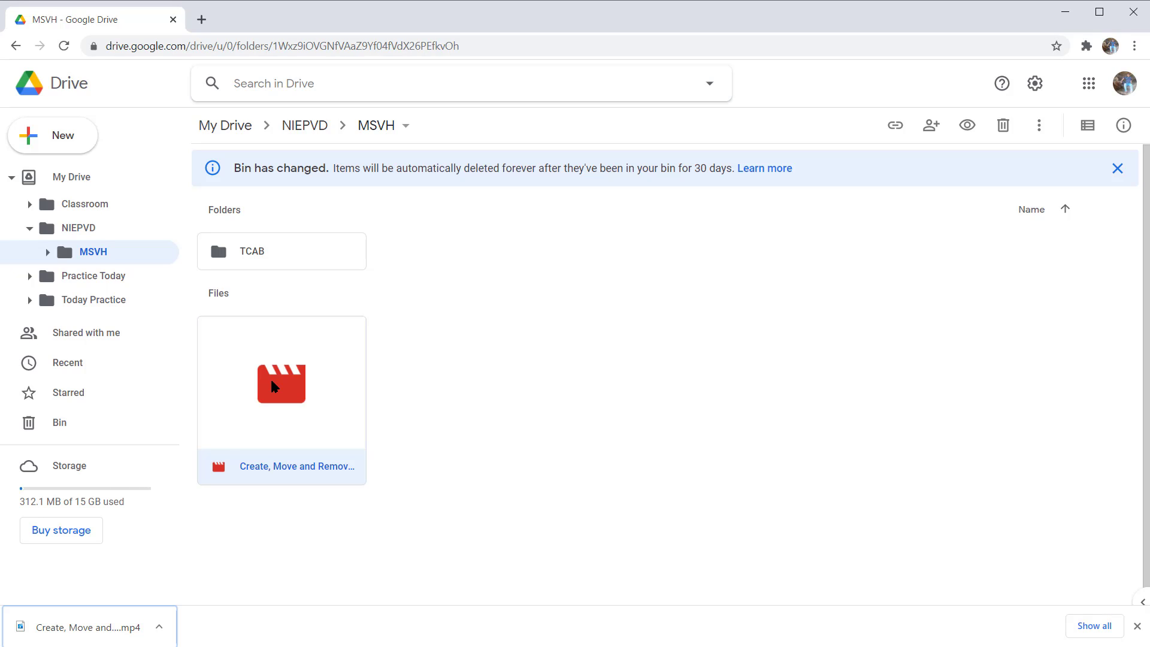
click(264, 387)
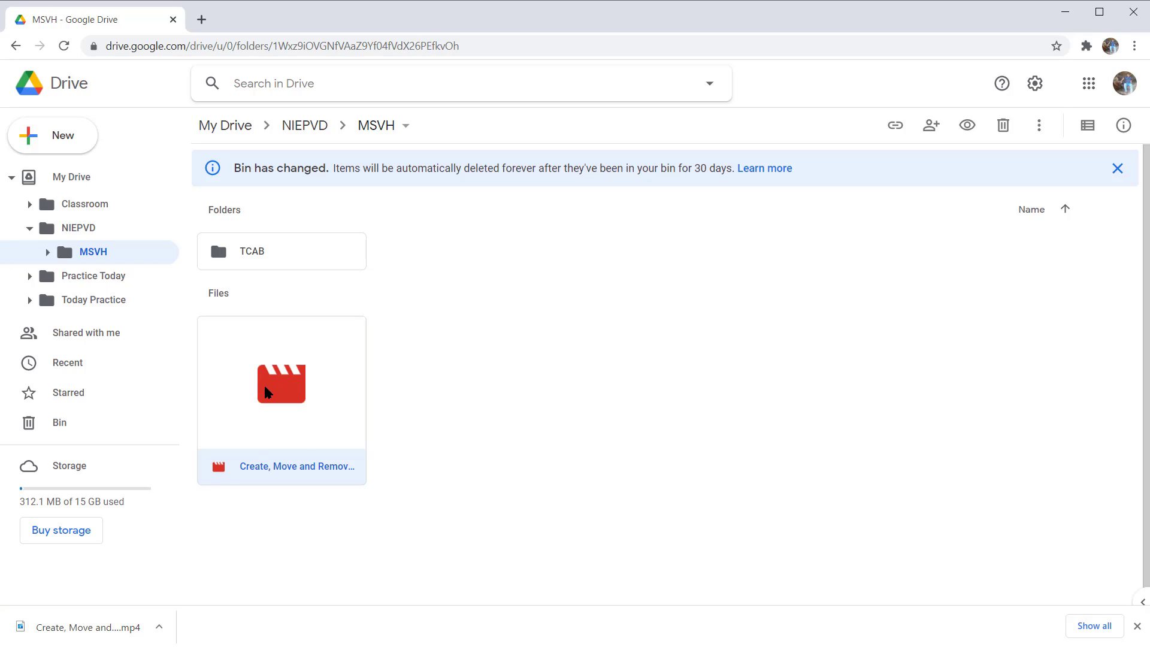
click(264, 387)
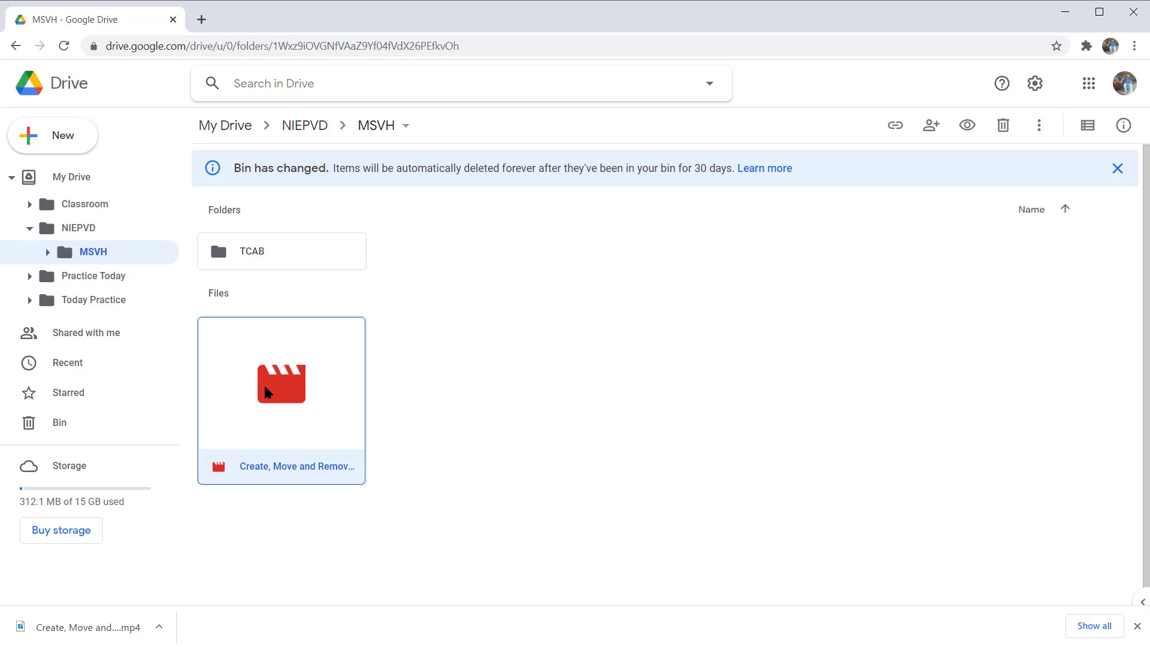
key(f)
key(Down)
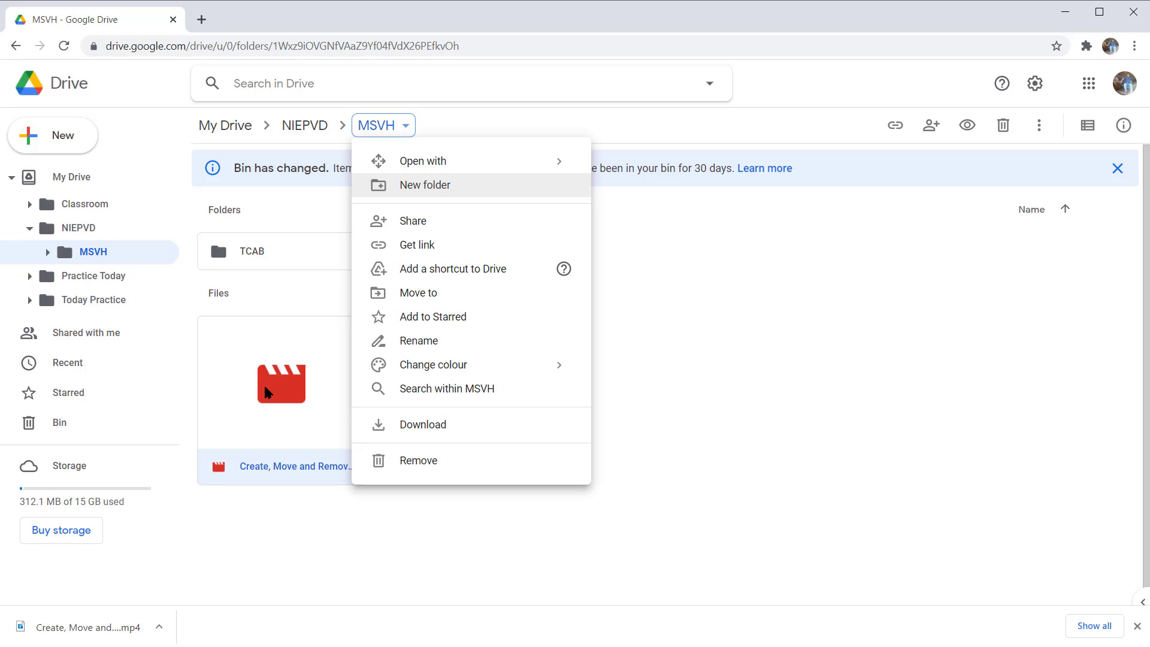
key(Up)
key(Up)
key(Up)
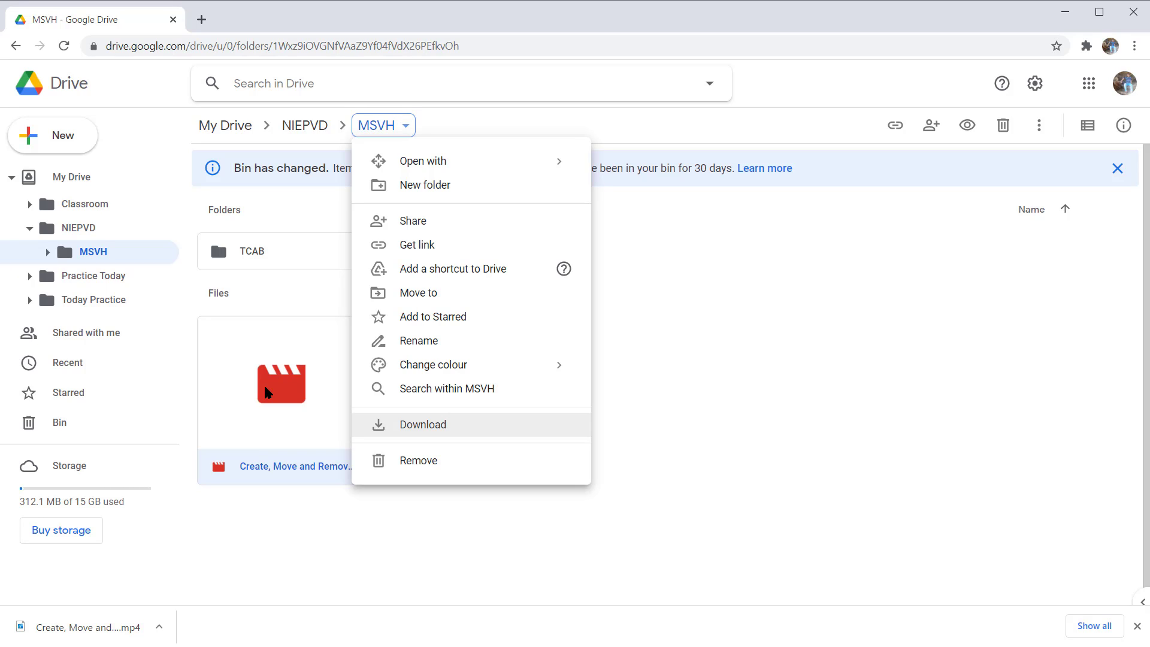
key(Return)
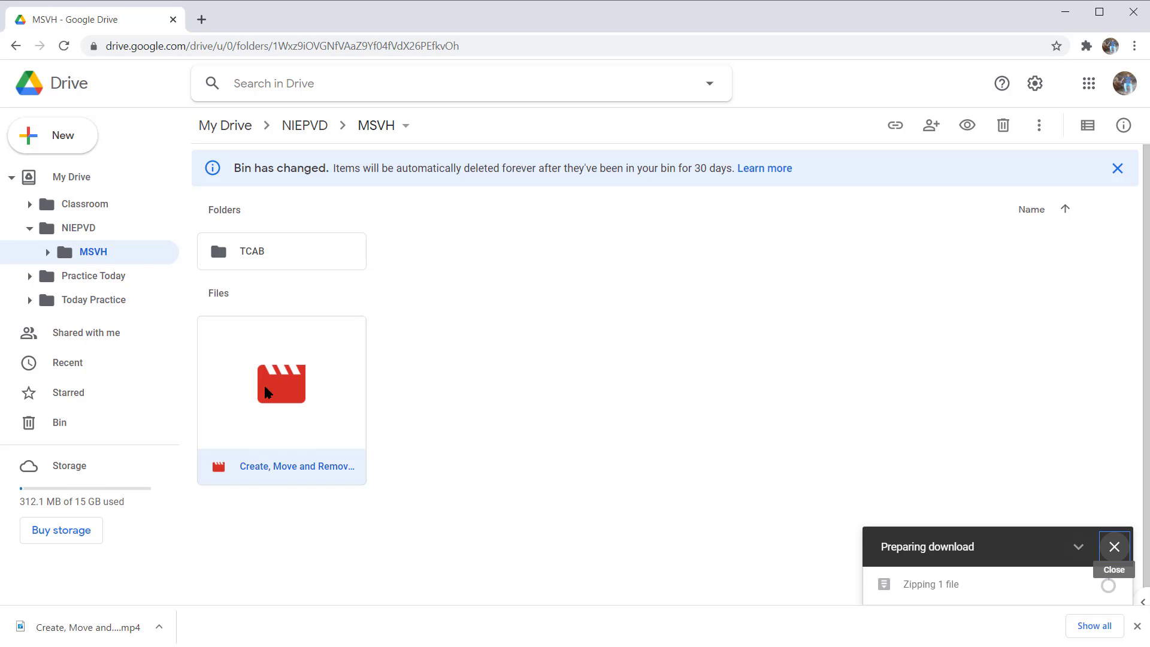
key(shift+Tab)
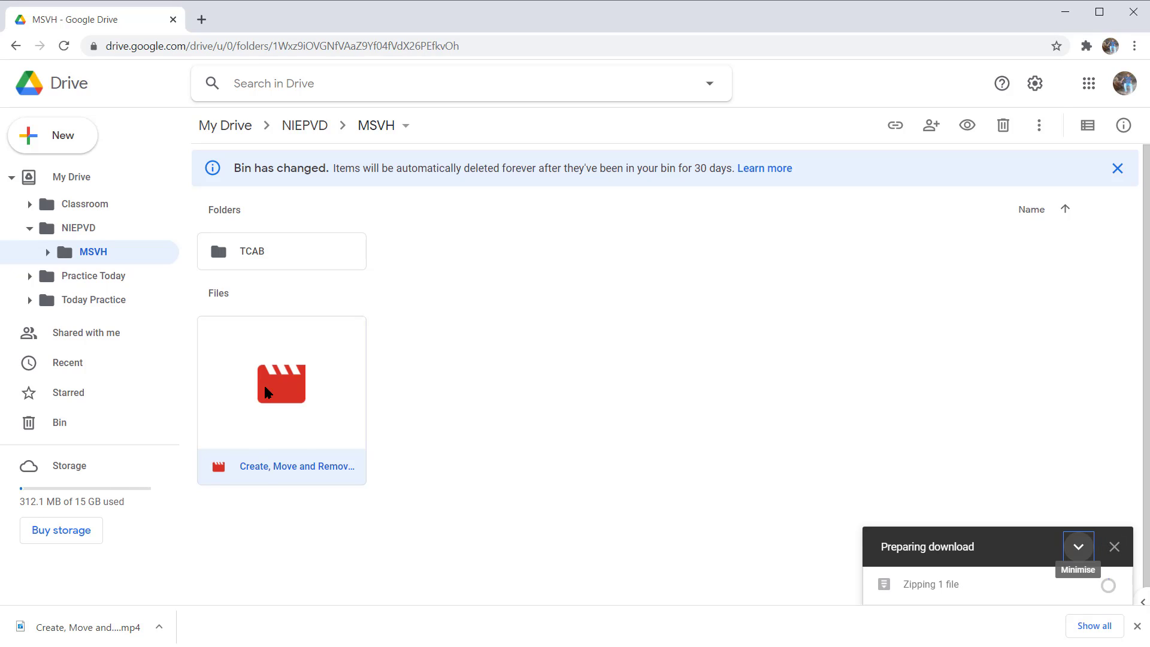
key(shift+Tab)
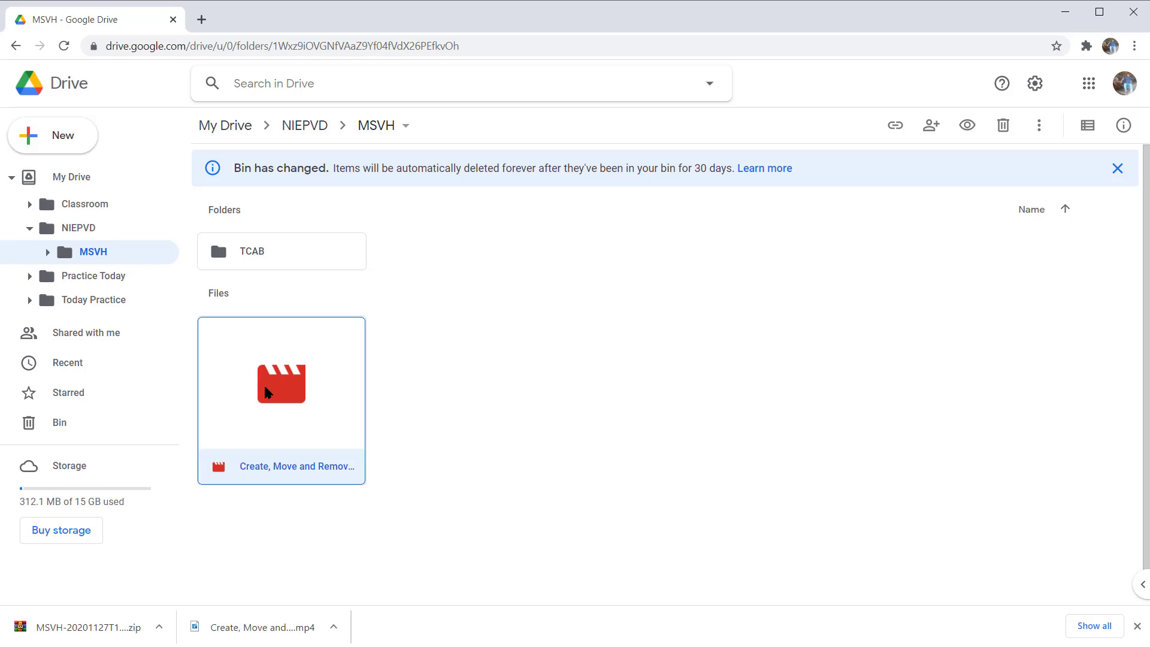
Step: Download the TCAB subfolder to the computer and dismiss its download status notification
key(Up)
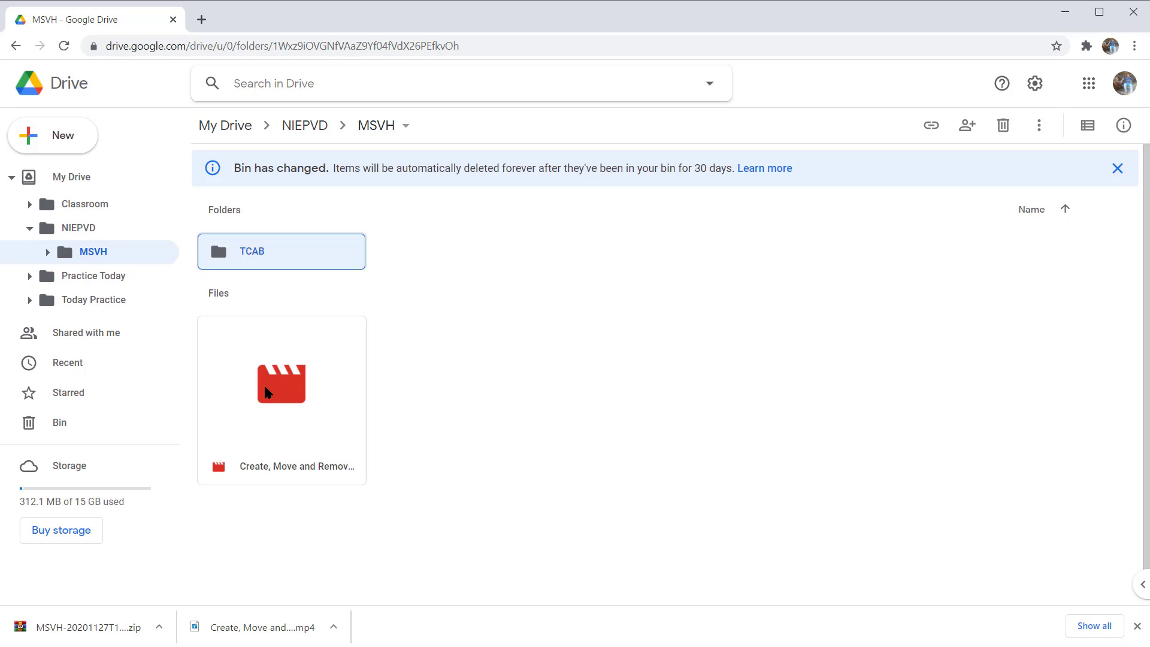
key(shift+F10)
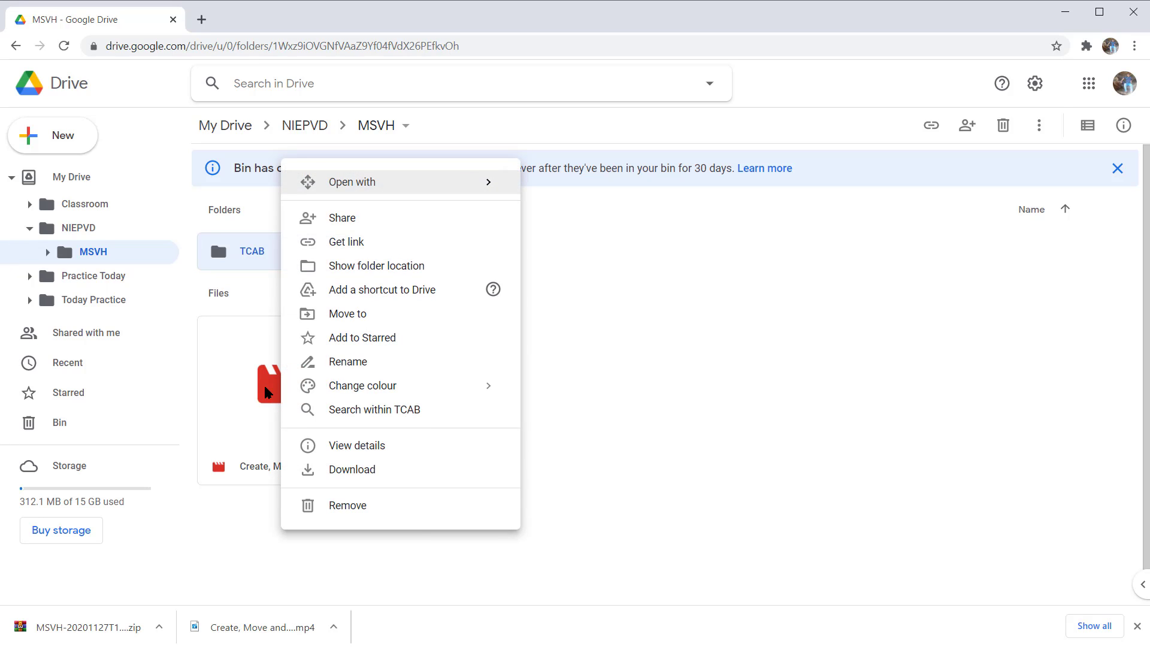
key(Up)
key(Up)
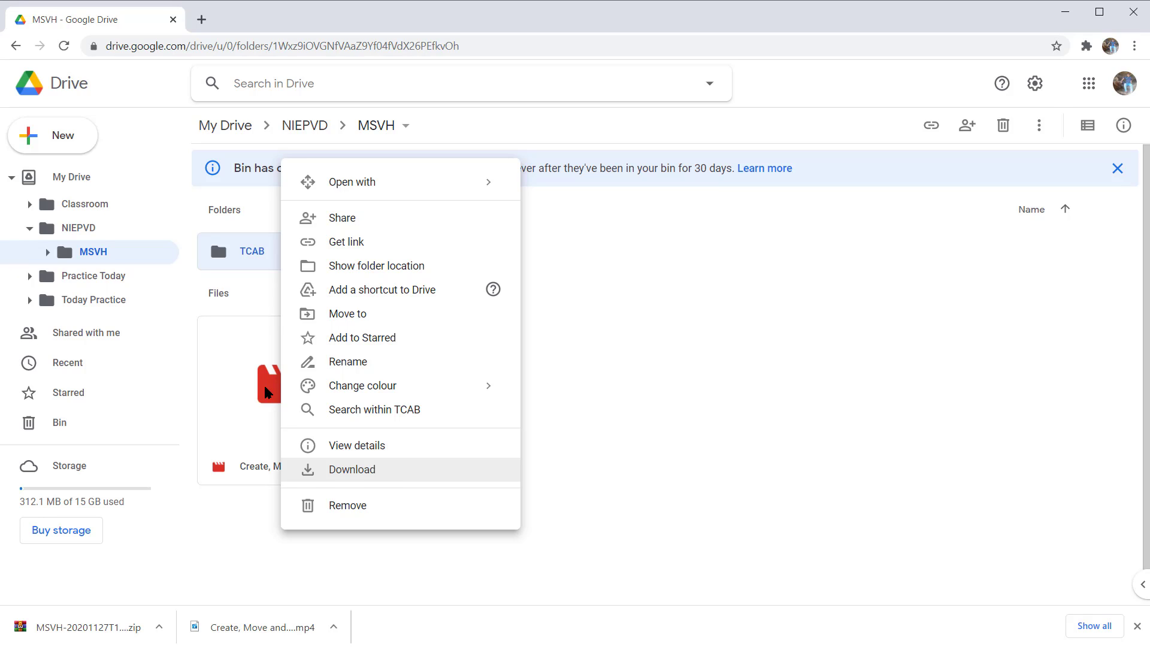
key(Return)
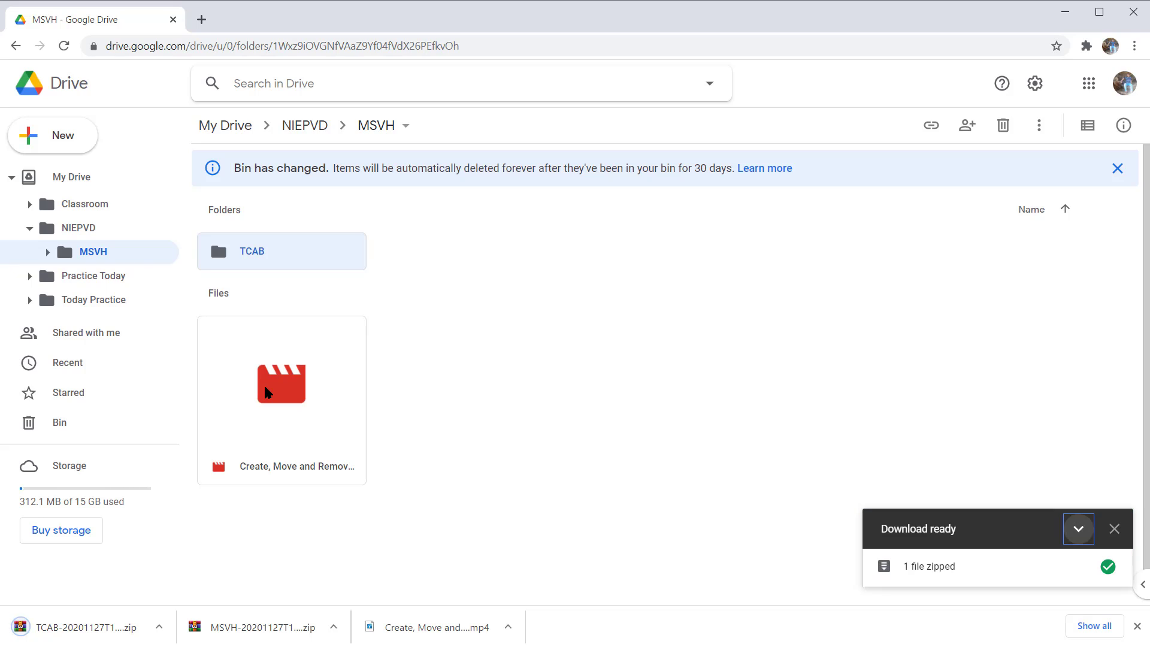
key(Tab)
key(Return)
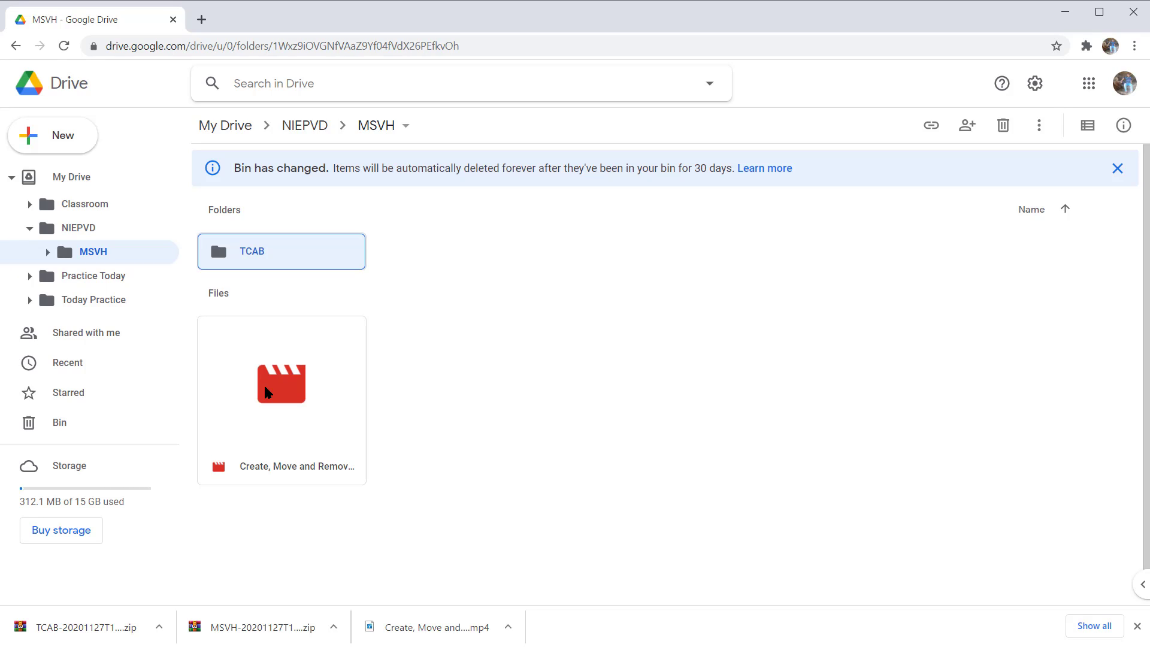
Step: Start a new folder upload into the MSVH folder
key(c)
key(Down)
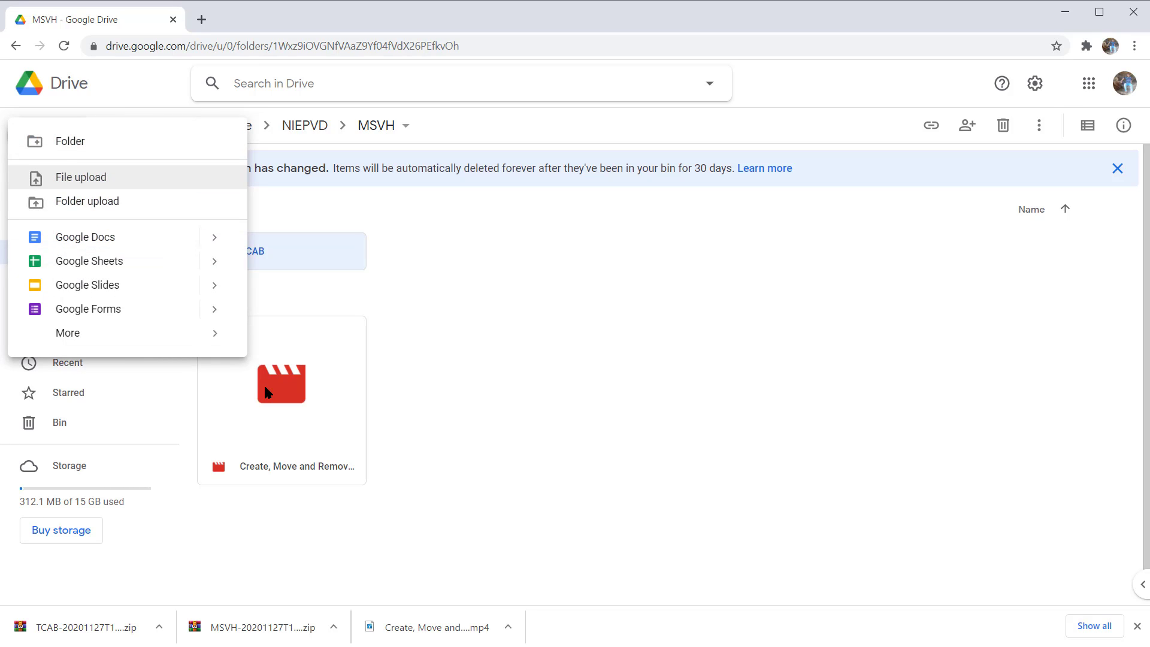
key(Down)
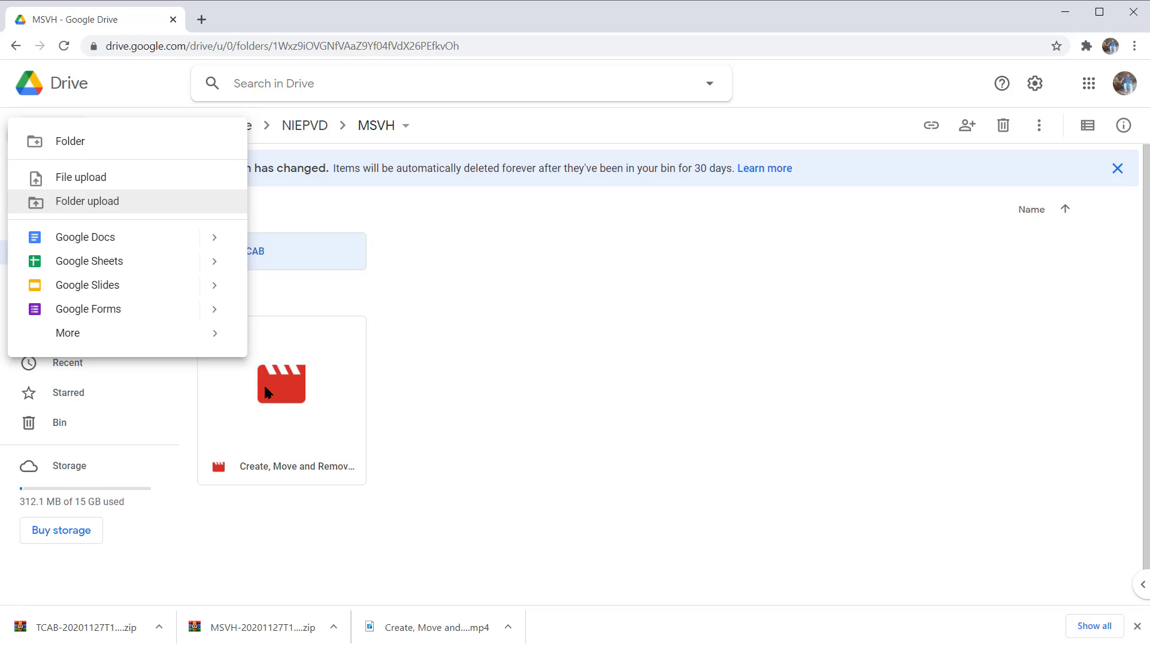
key(Return)
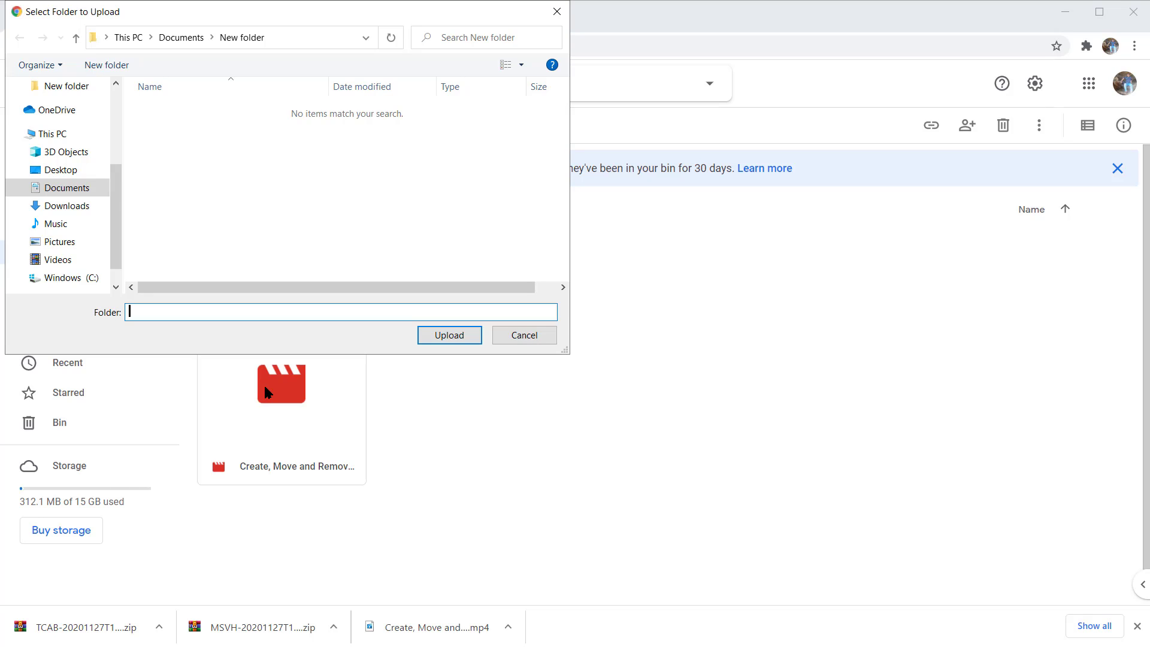
Step: Choose the folder named New folder inside Documents as the folder to upload to MSVH
key(shift+Tab)
key(shift+Tab)
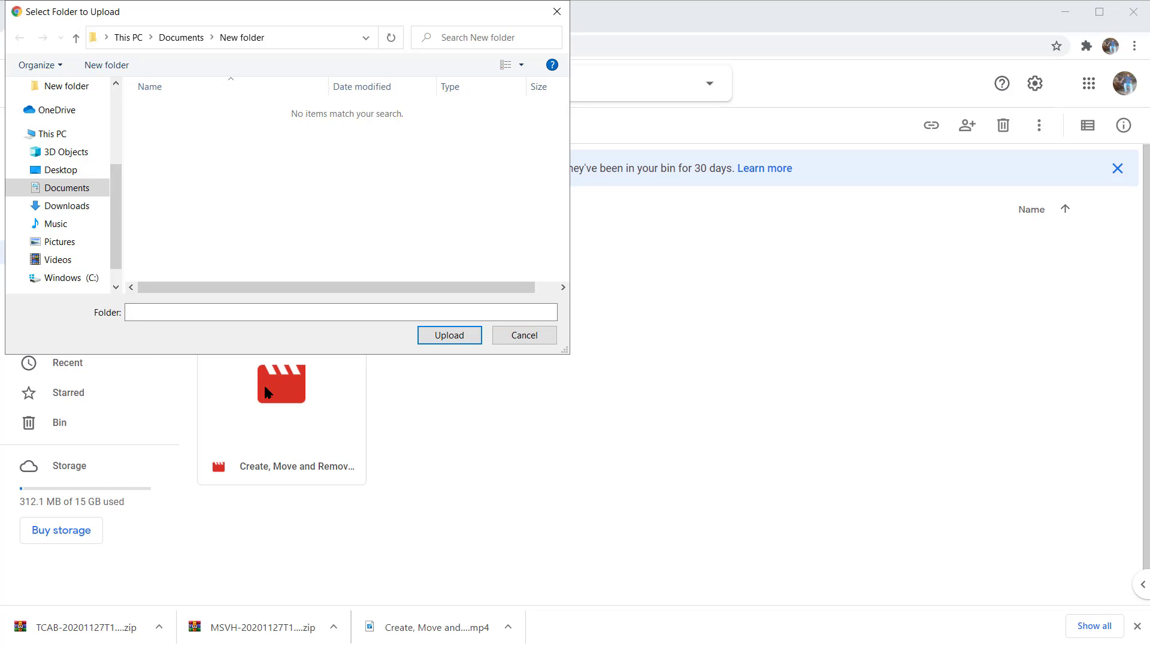
key(shift+Tab)
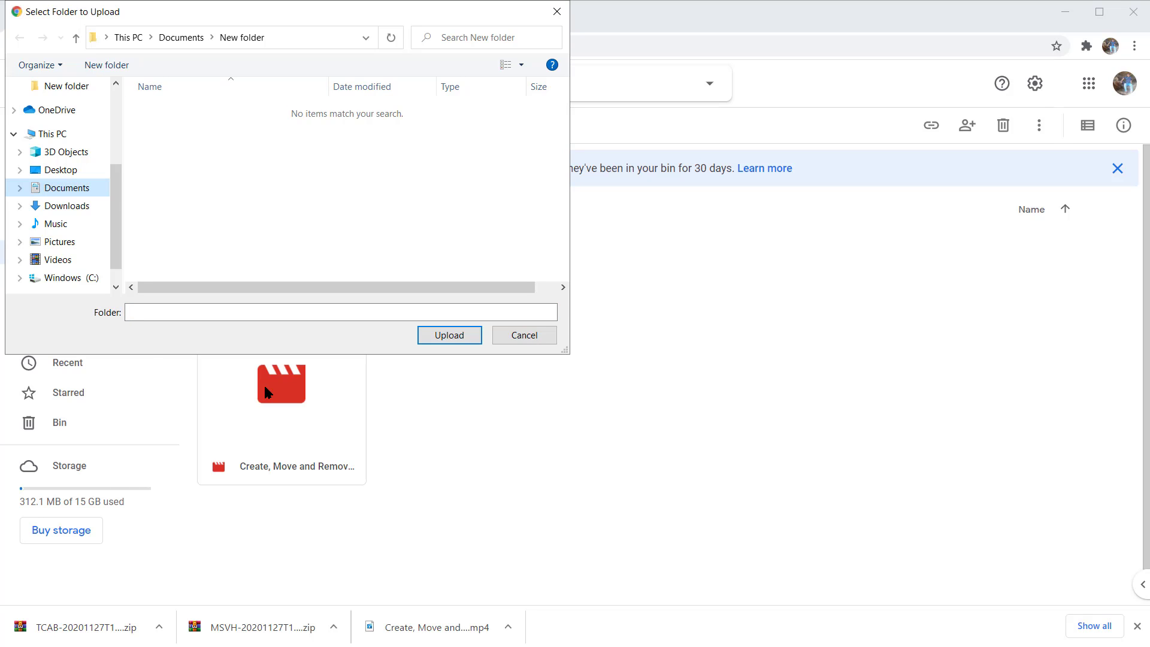
key(Return)
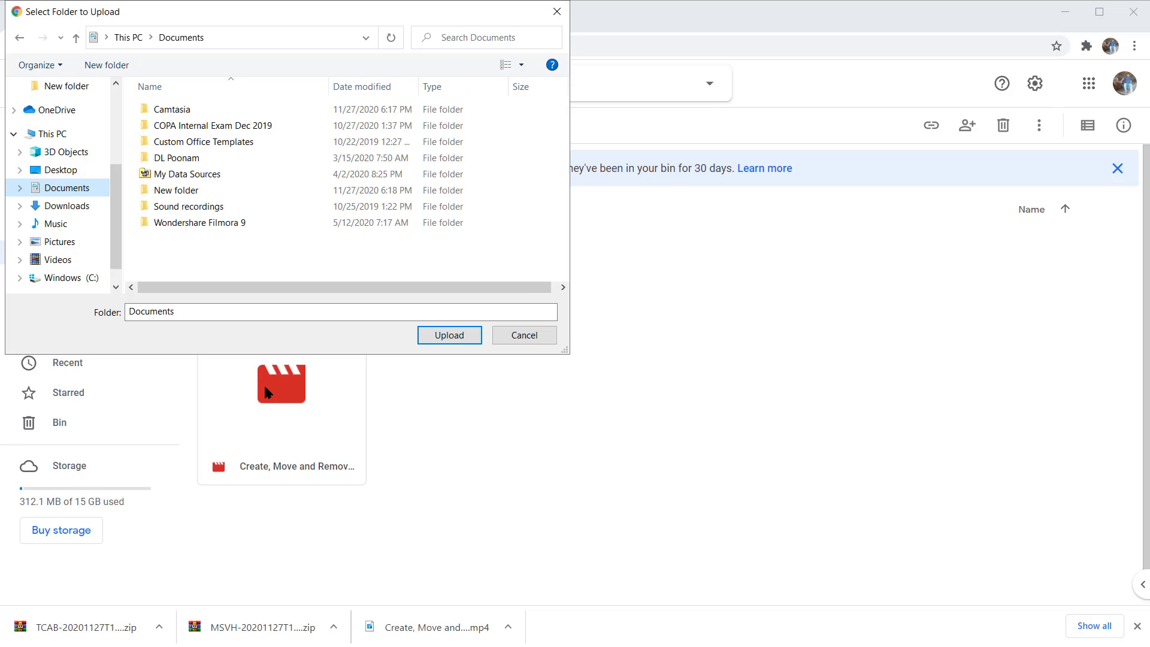
key(Tab)
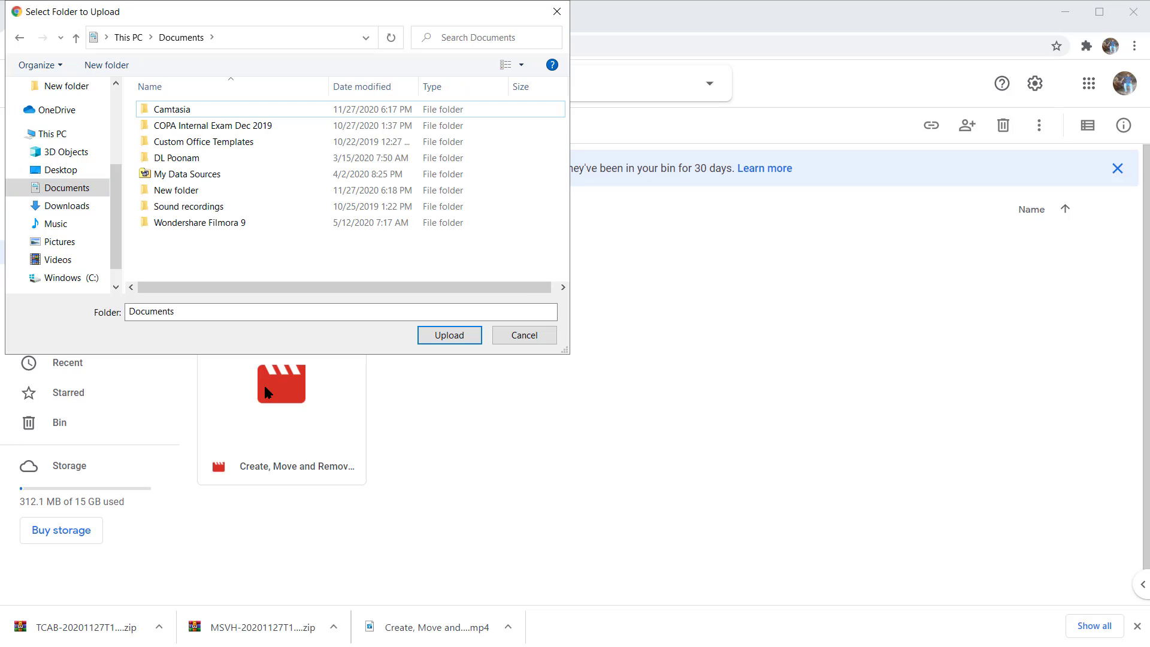
key(n)
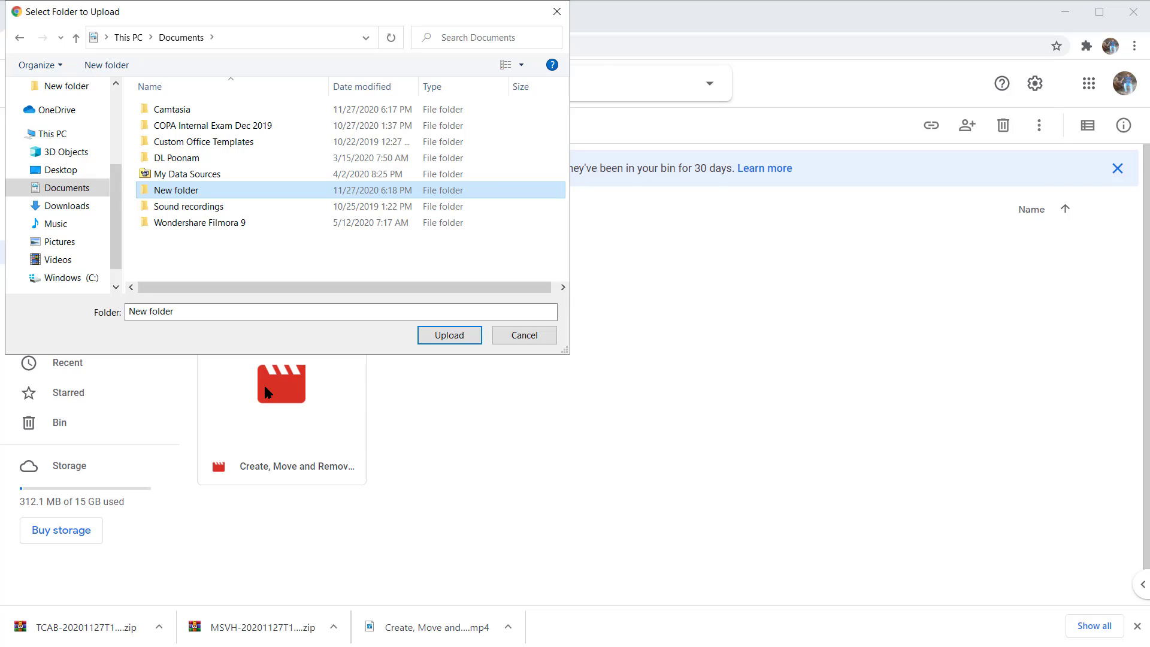
key(Return)
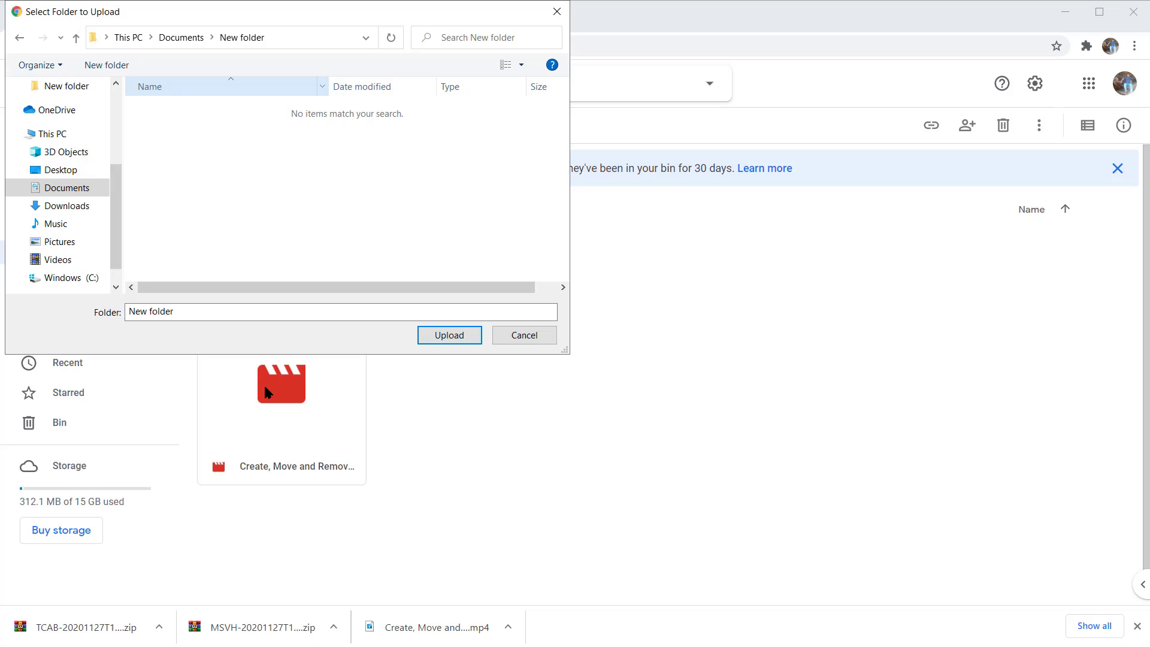
key(Tab)
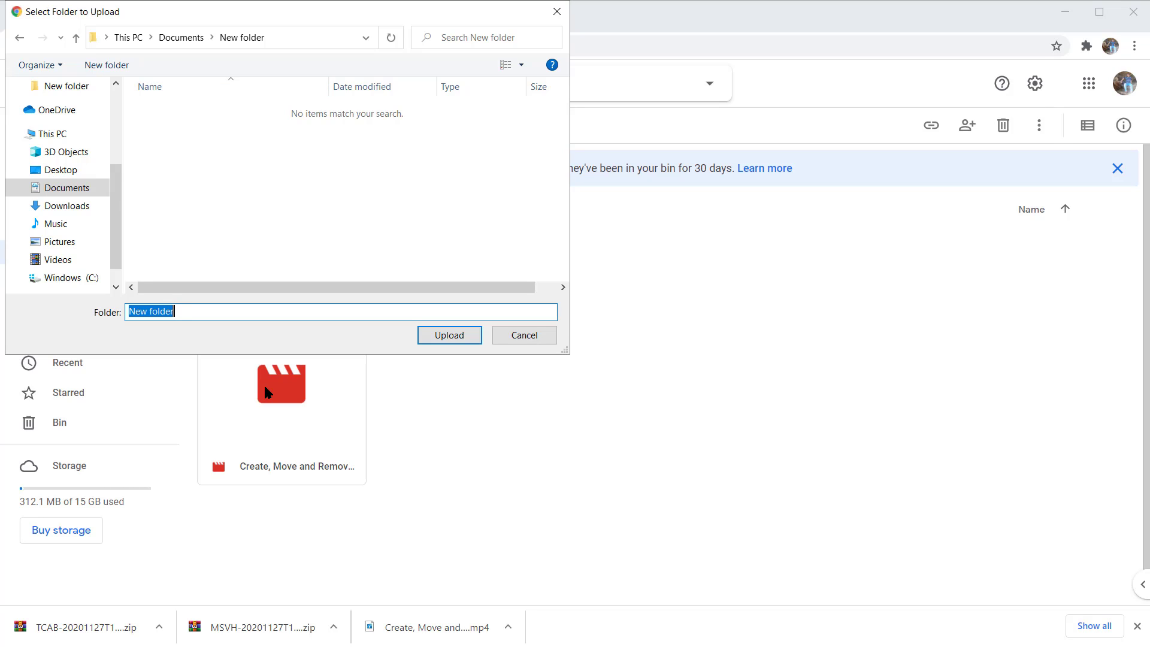
key(Tab)
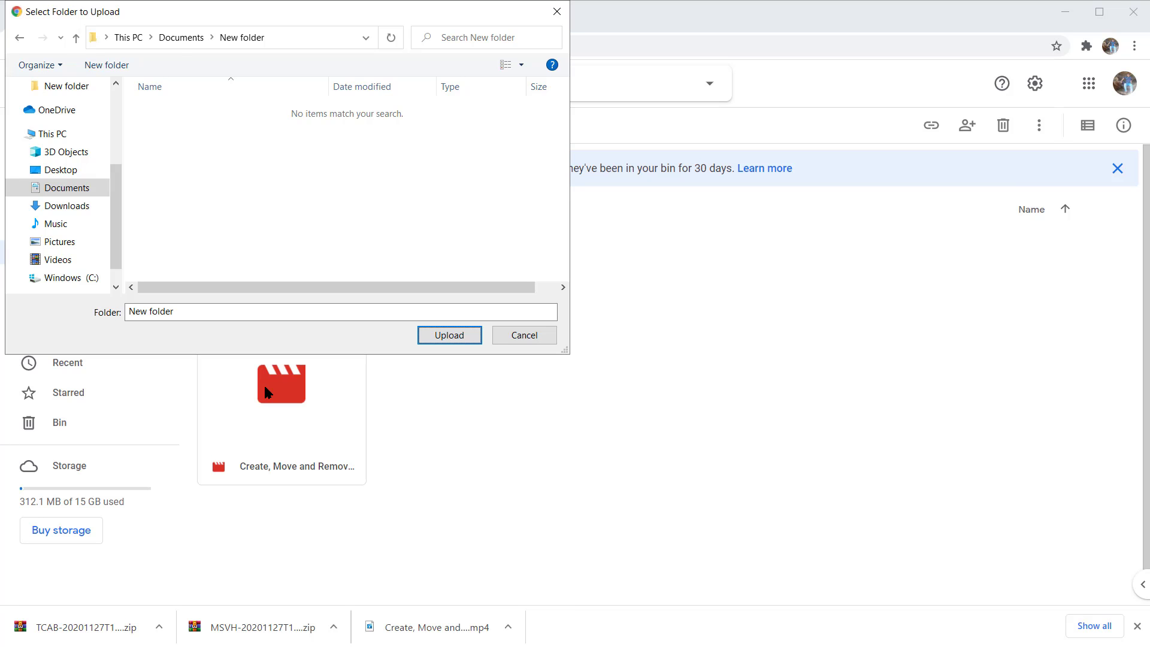
key(Return)
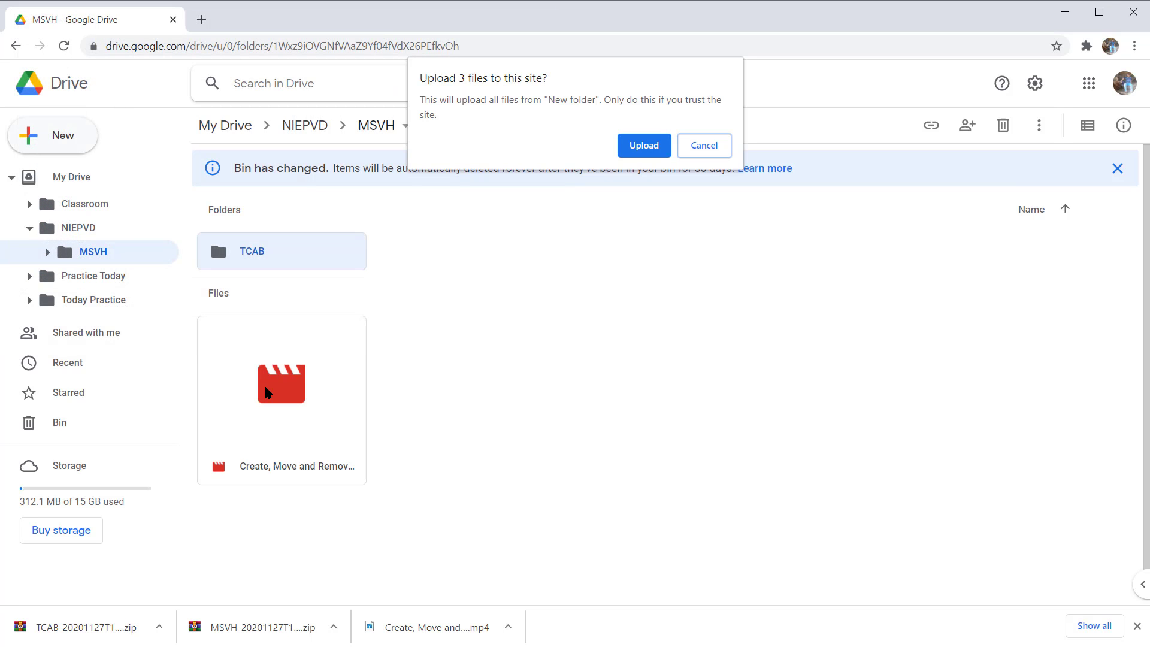
Step: Confirm uploading all files from New folder to the site and close the upload status notification
key(Tab)
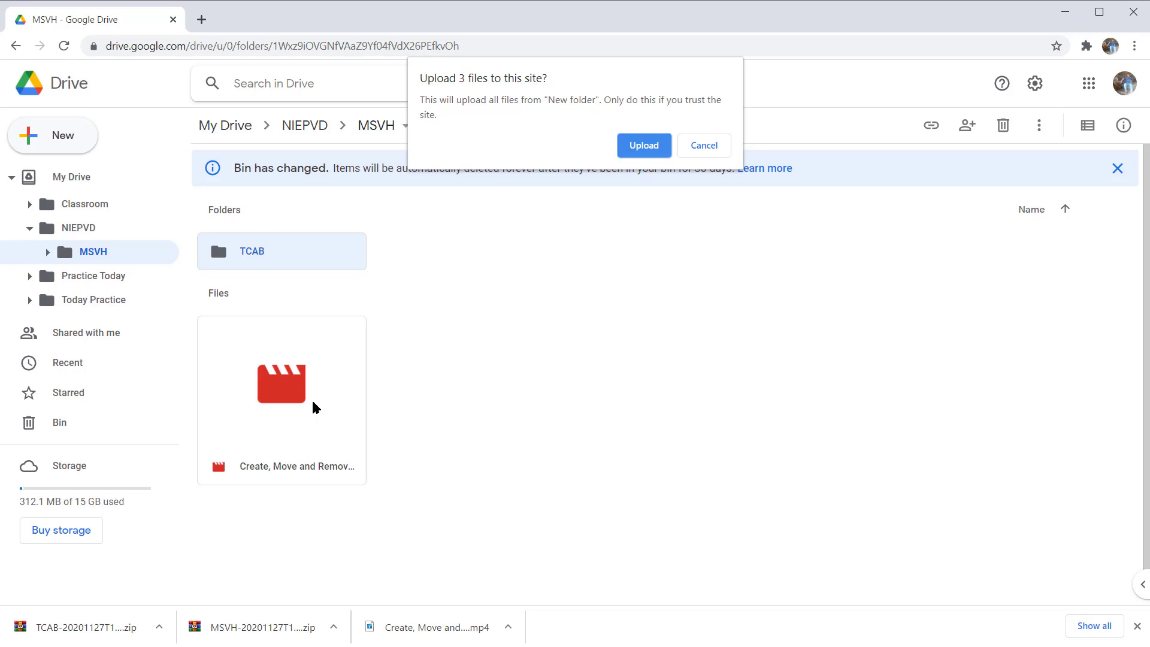
key(Tab)
key(Tab)
key(Return)
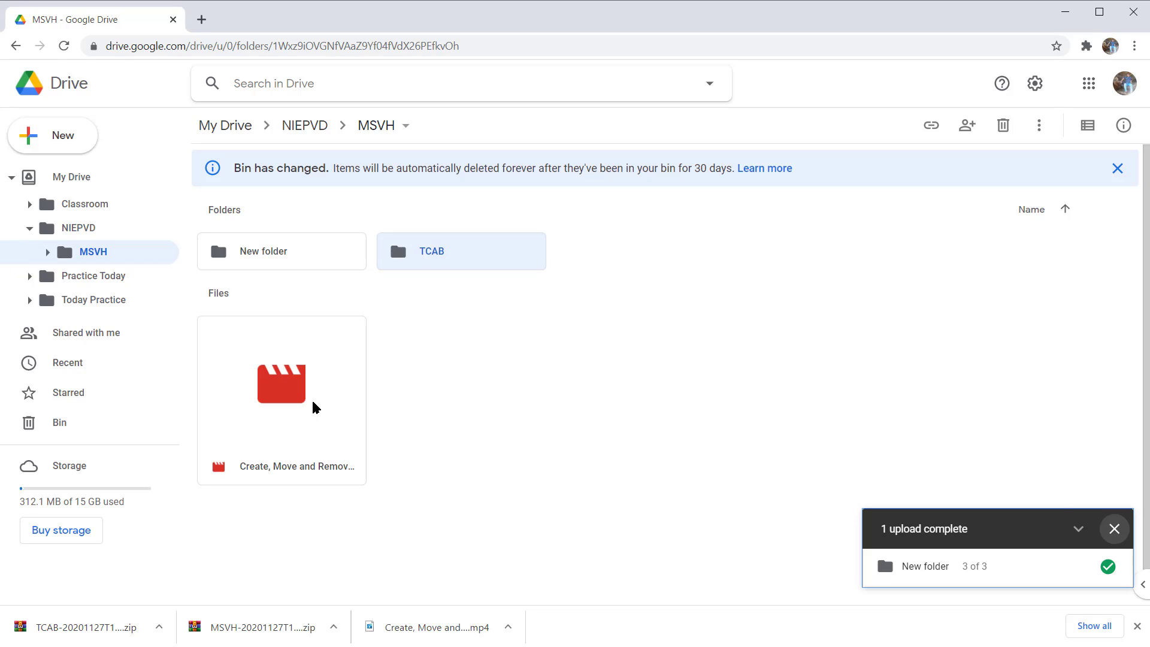
key(Tab)
key(Tab)
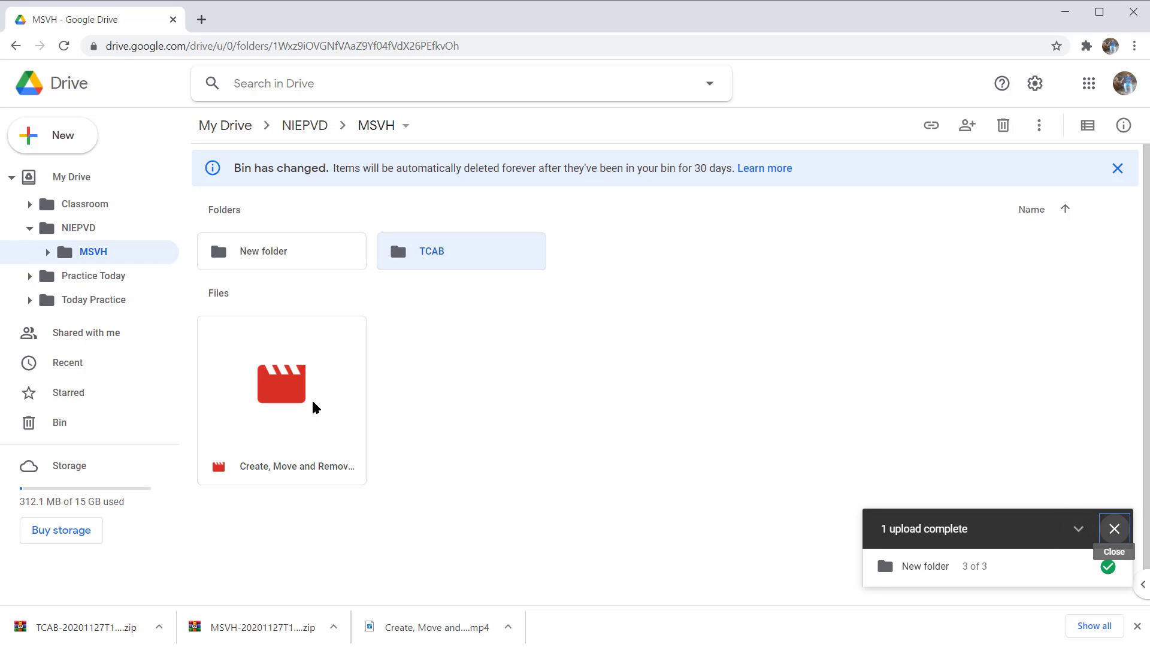
key(Return)
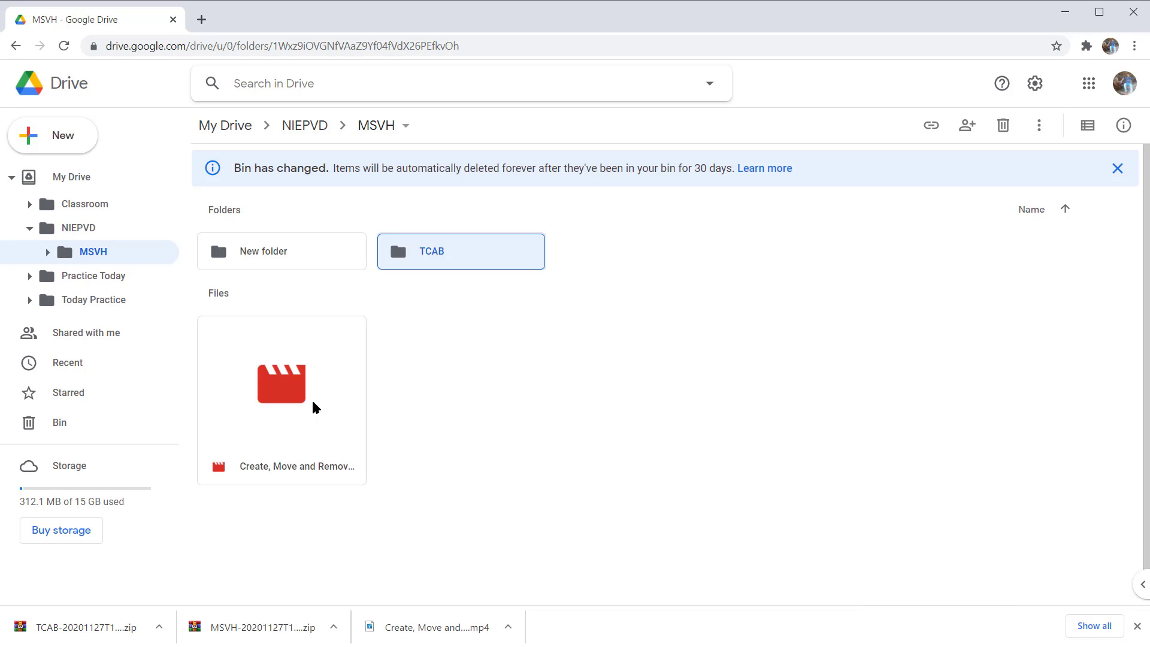
Step: Select the uploaded New folder in the MSVH folder and open it
click(314, 407)
key(Up)
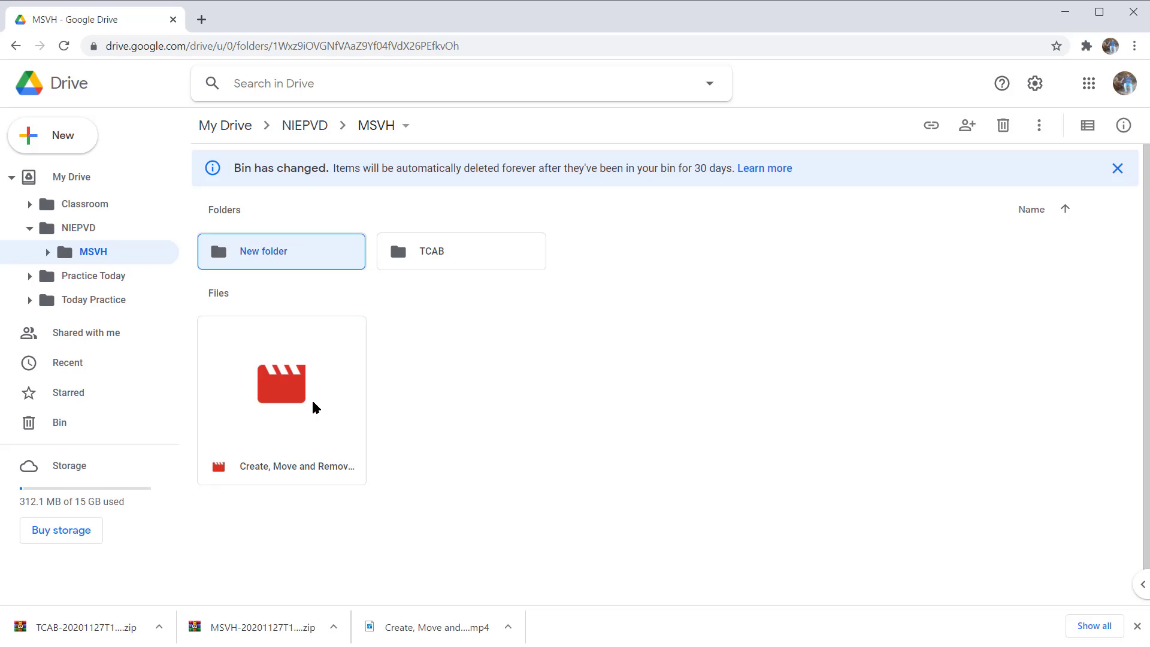
key(Right)
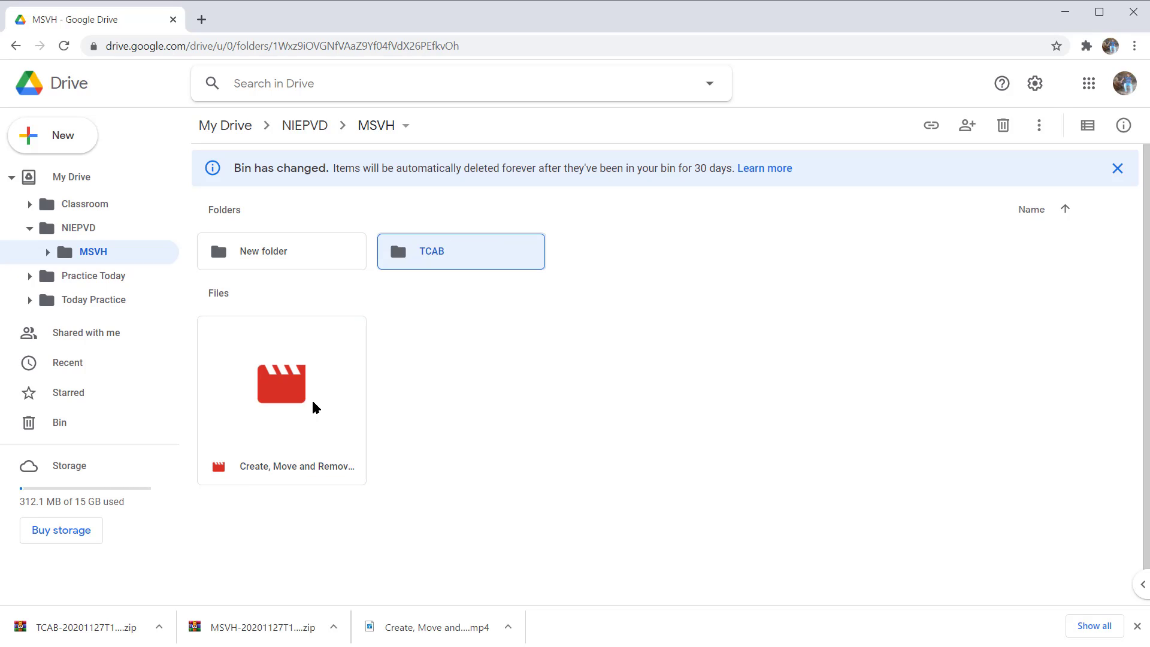
key(Left)
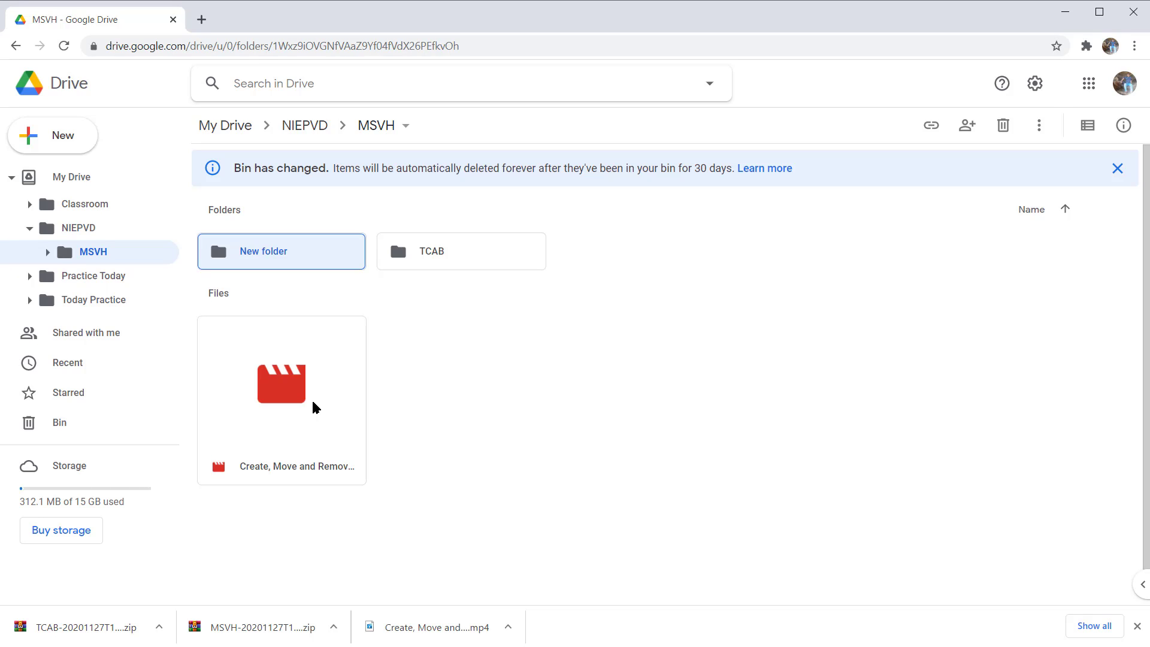
key(Return)
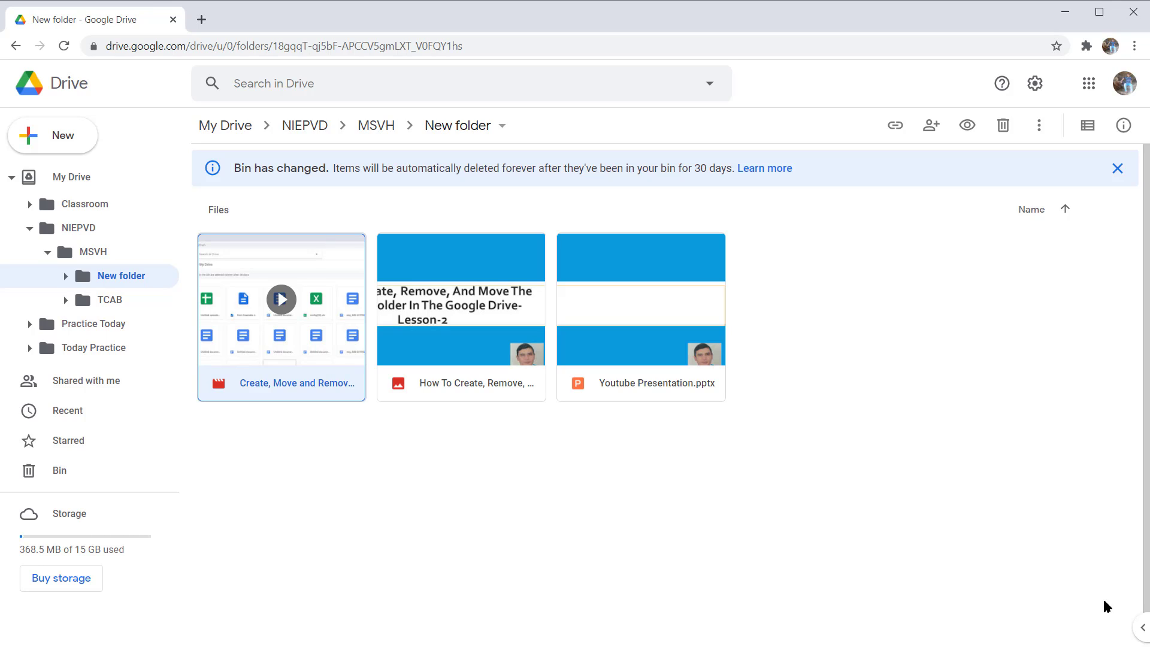
Step: Examine the browser's download history and the TCAB zip's location on the computer, and return to the Drive folder
key(ctrl+j)
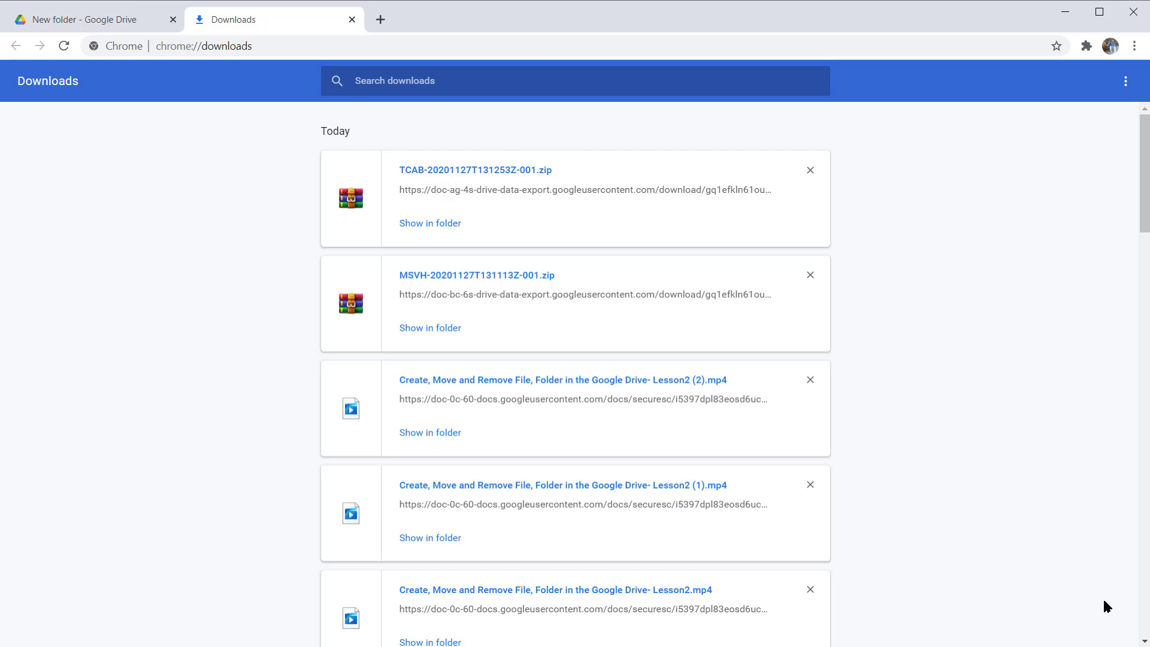
scroll(1104, 601, down, 20)
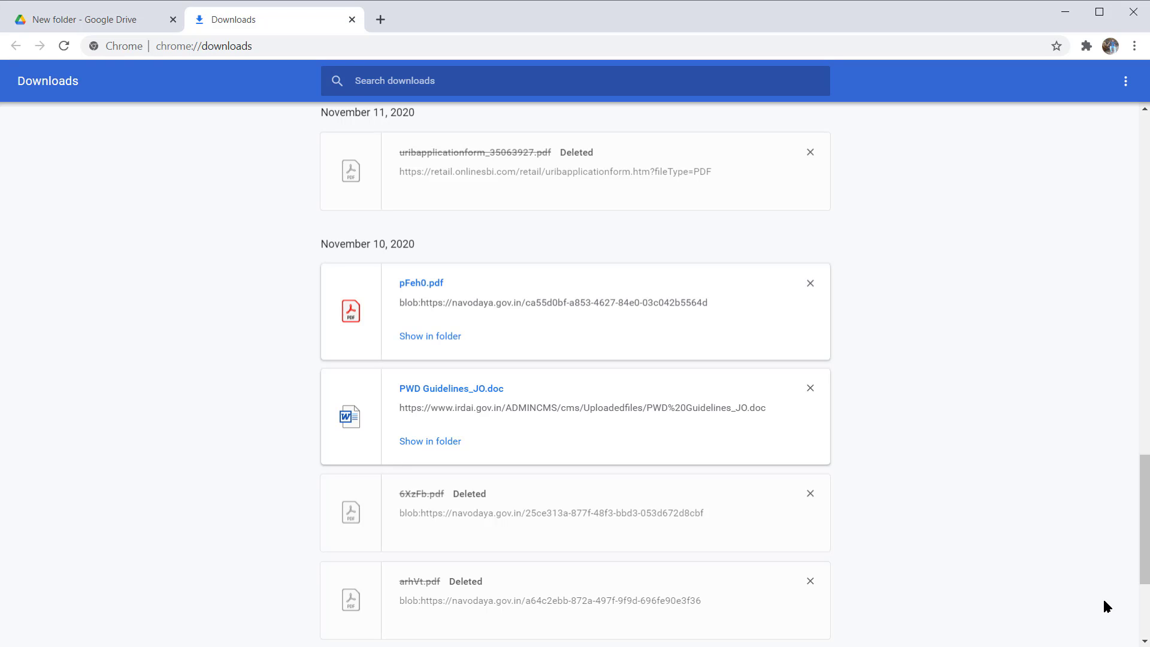
scroll(1104, 602, up, 20)
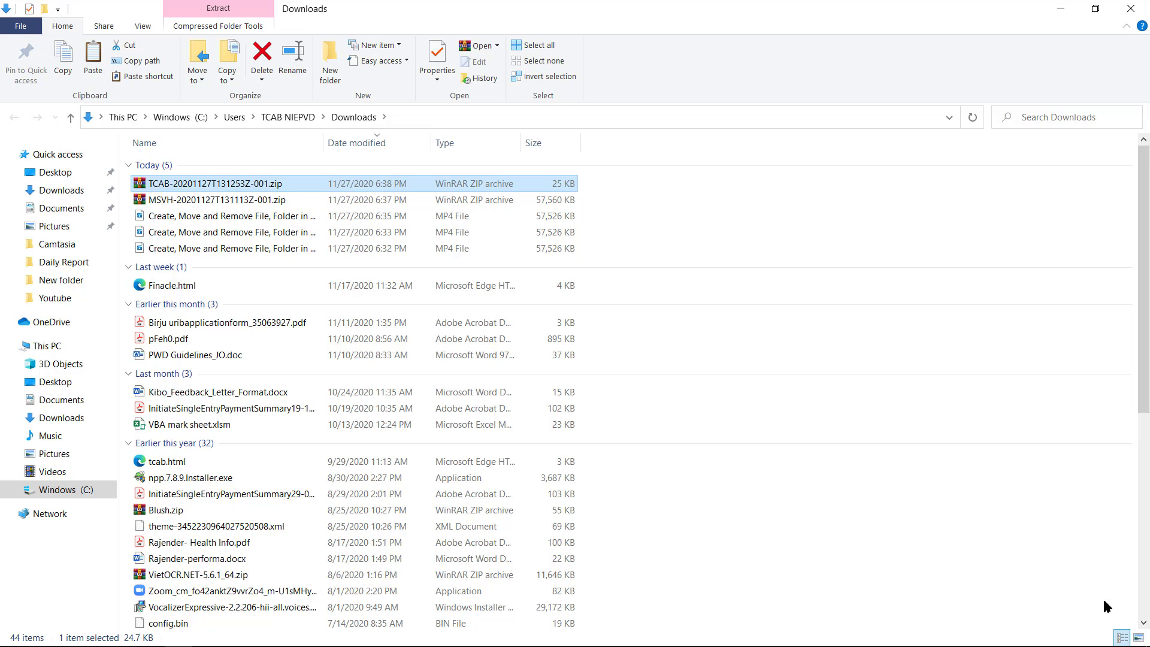
key(alt+F4)
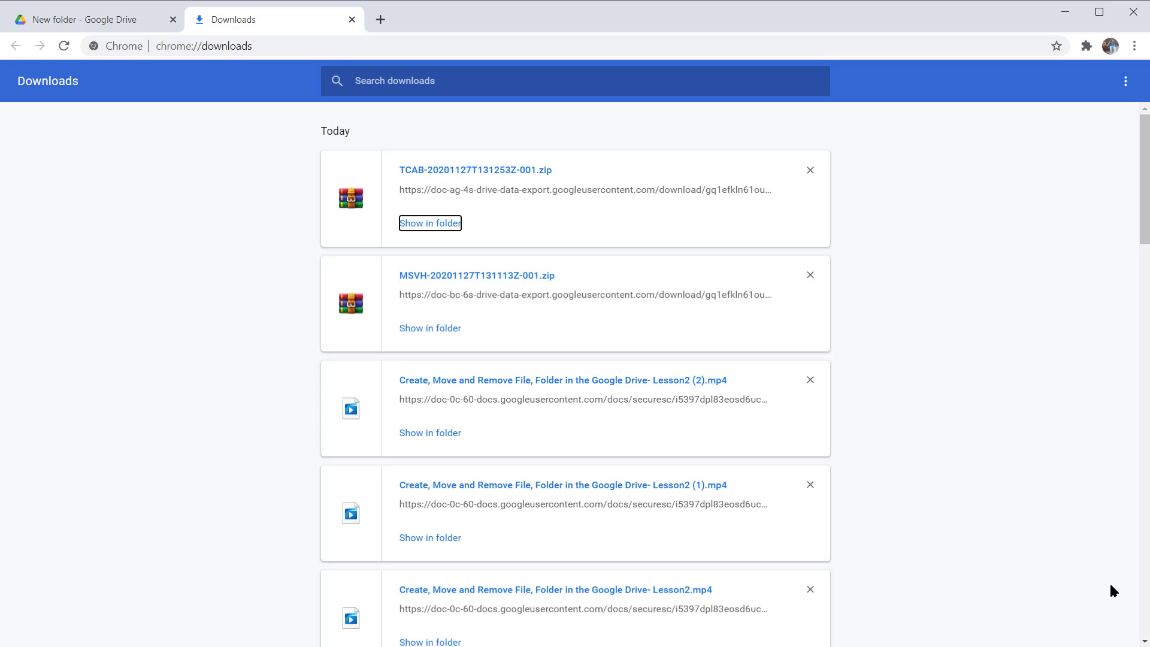
key(ctrl+w)
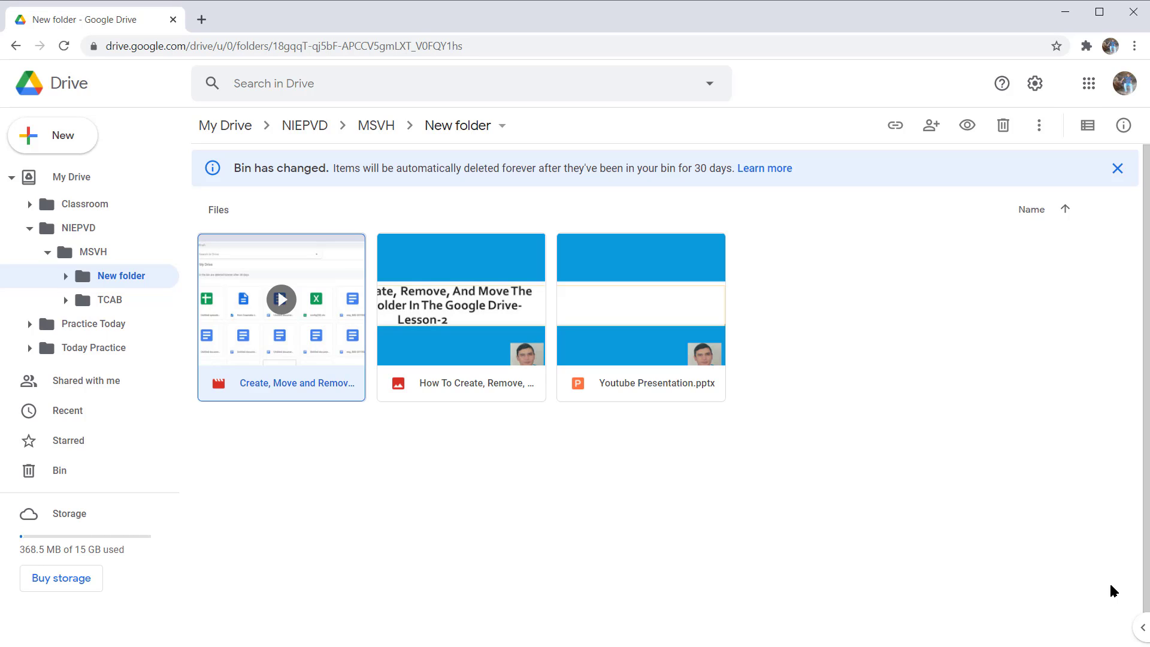
key(ctrl+j)
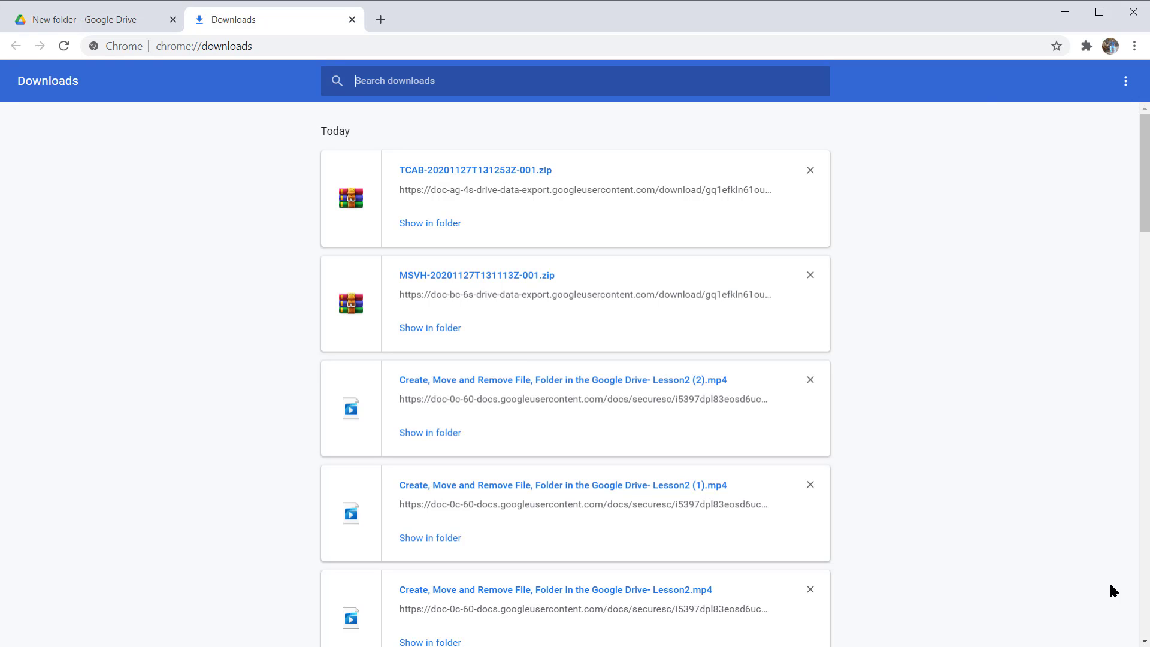
key(ctrl+w)
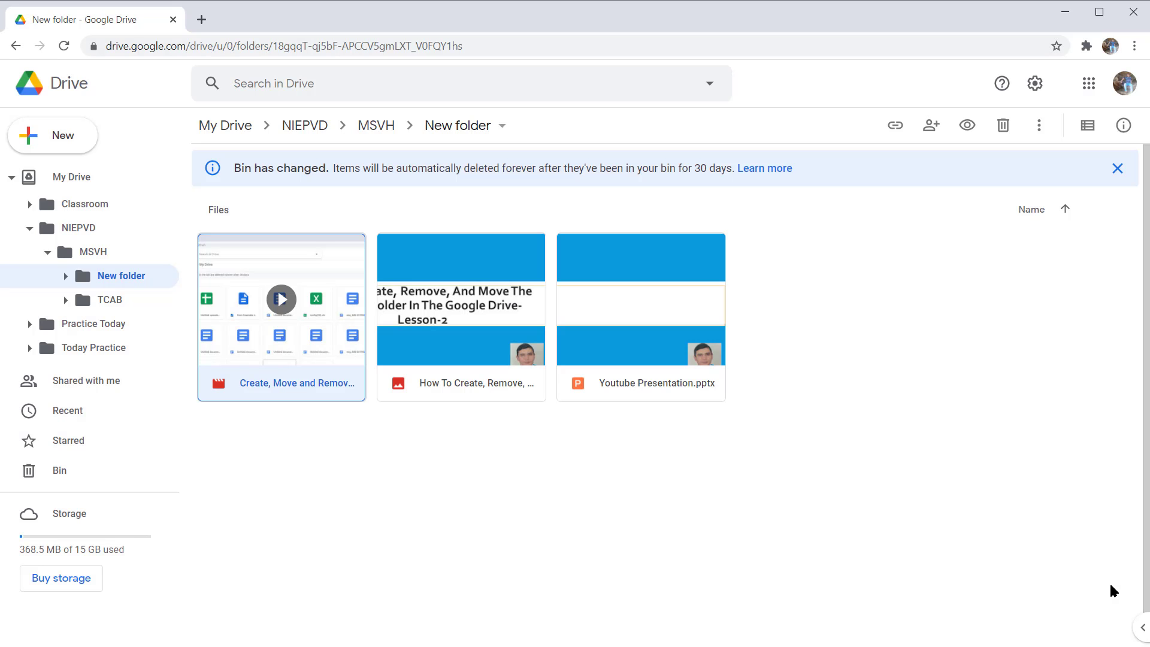